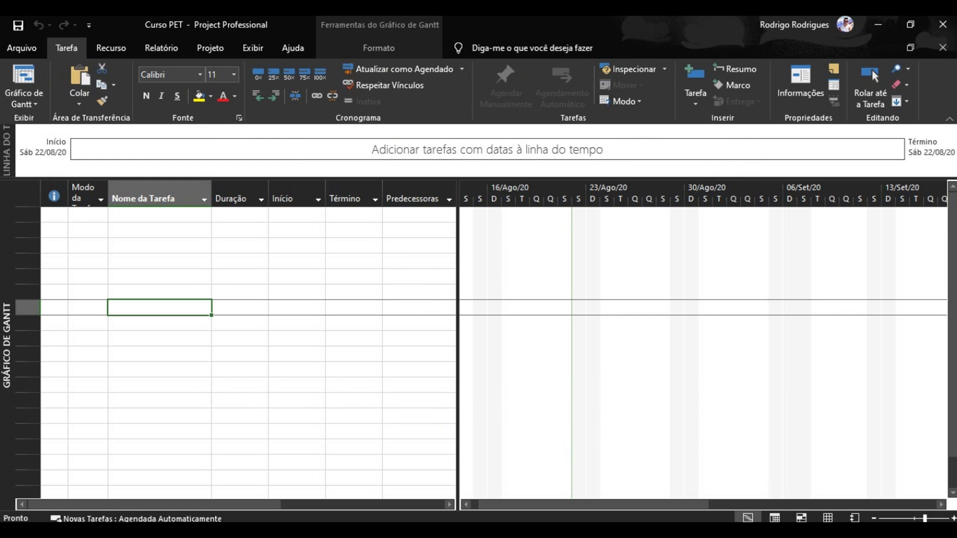
# - Add a first task named "Projeto Prédio Comercial" to the empty task table
pyautogui.click(87, 215)
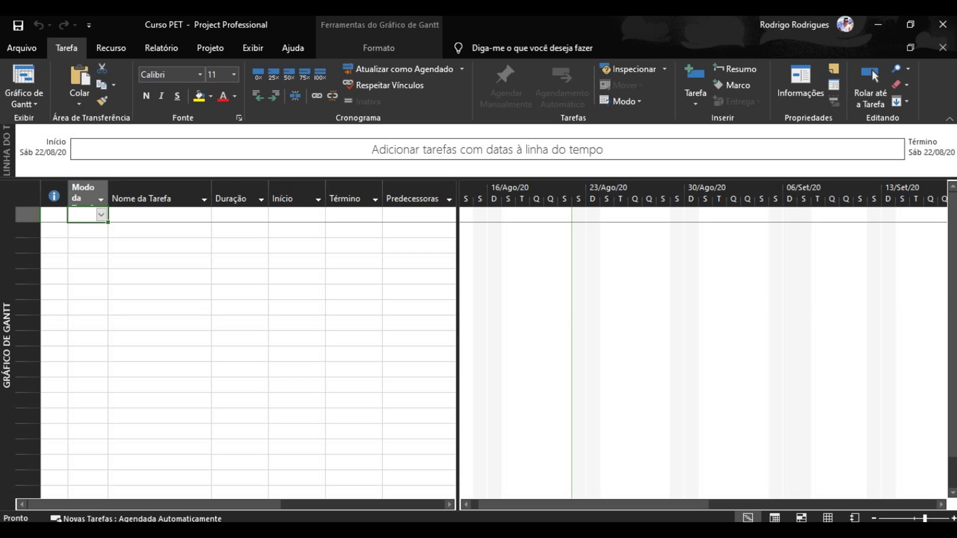
pyautogui.click(159, 214)
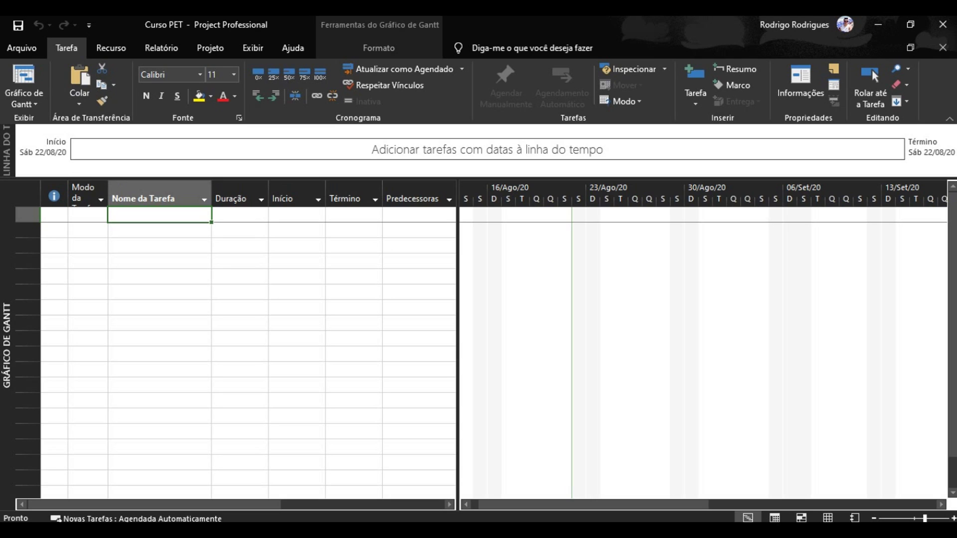
pyautogui.write('Pr')
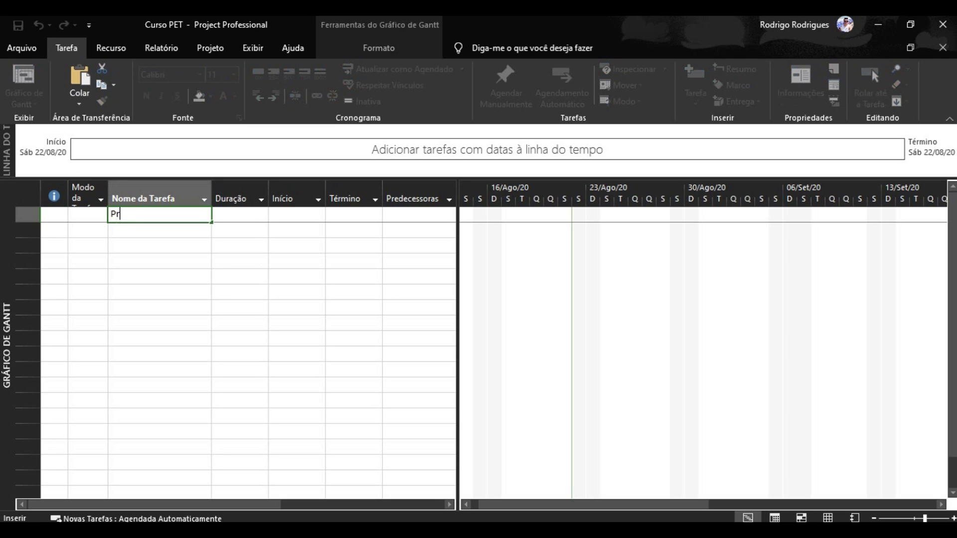
pyautogui.write('ojeto Prédio Comerial')
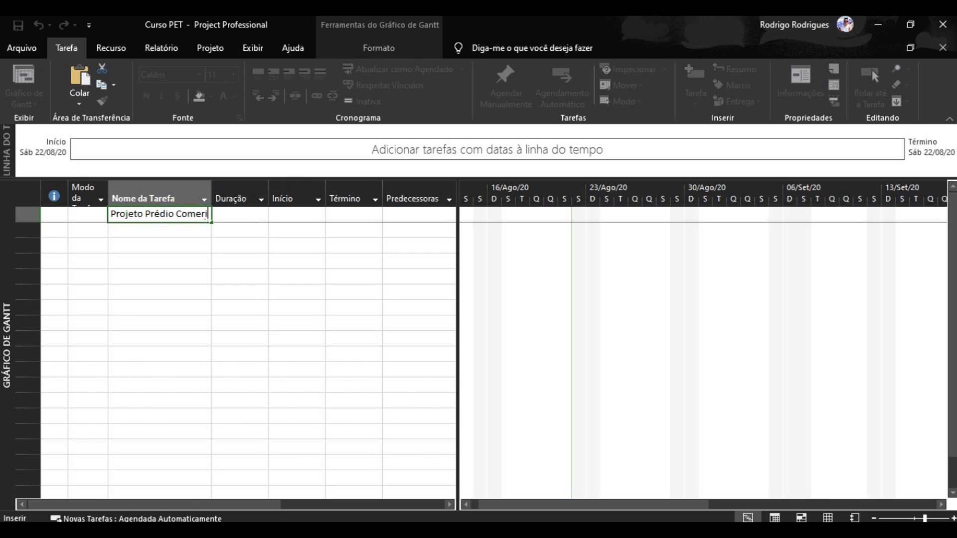
pyautogui.press('BackSpace')
pyautogui.press('BackSpace')
pyautogui.press('BackSpace')
pyautogui.write('cial')
pyautogui.press('Return')
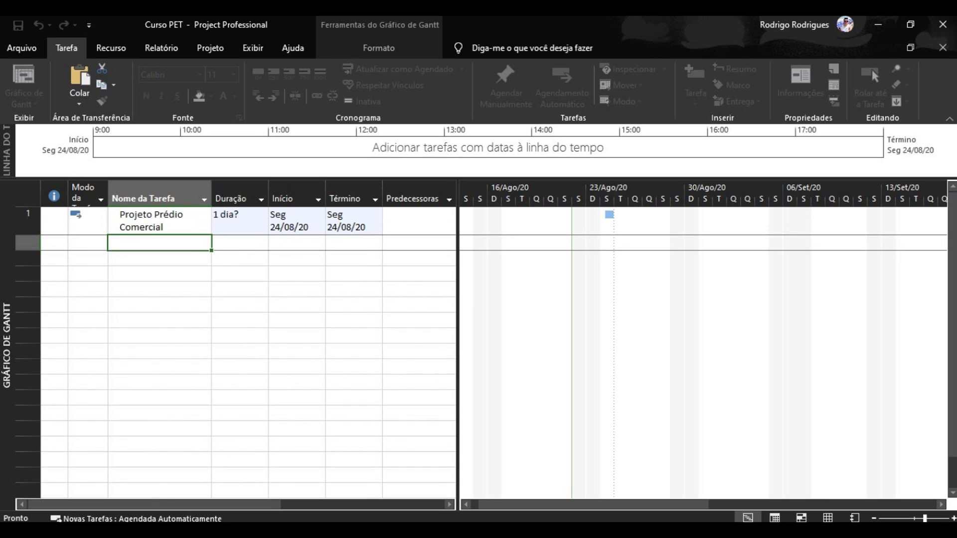
# - Examine the first task's mode, duration, start and finish dates, and review the list of project tasks
pyautogui.click(87, 221)
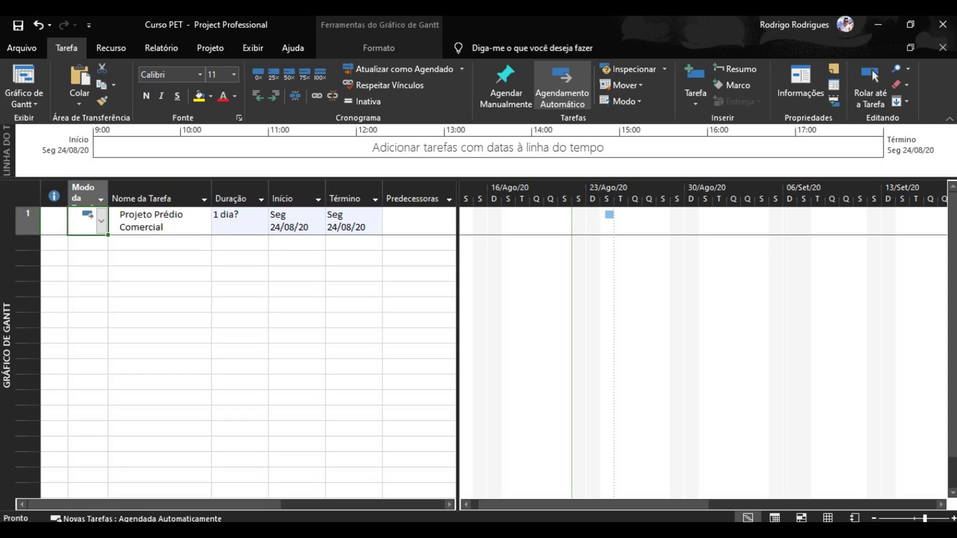
pyautogui.click(239, 221)
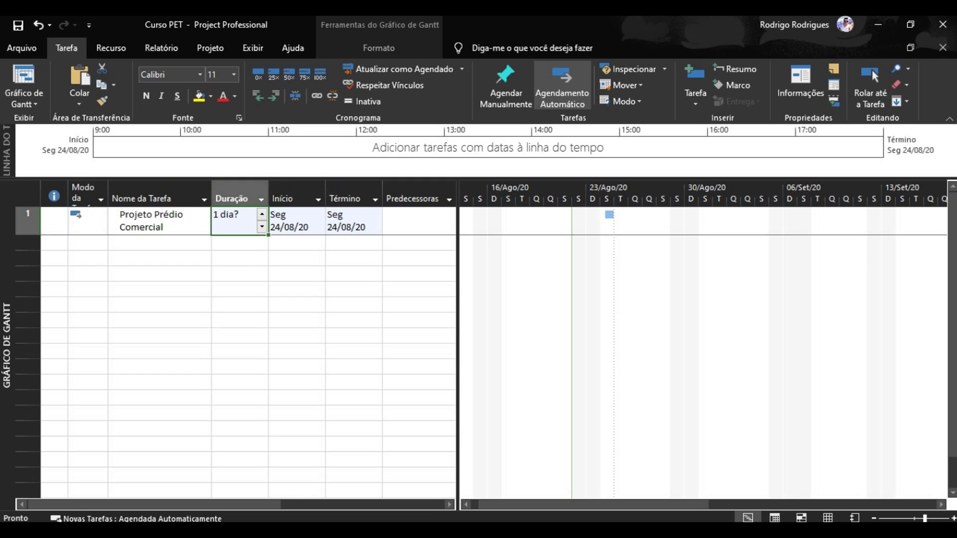
pyautogui.click(296, 220)
pyautogui.click(353, 220)
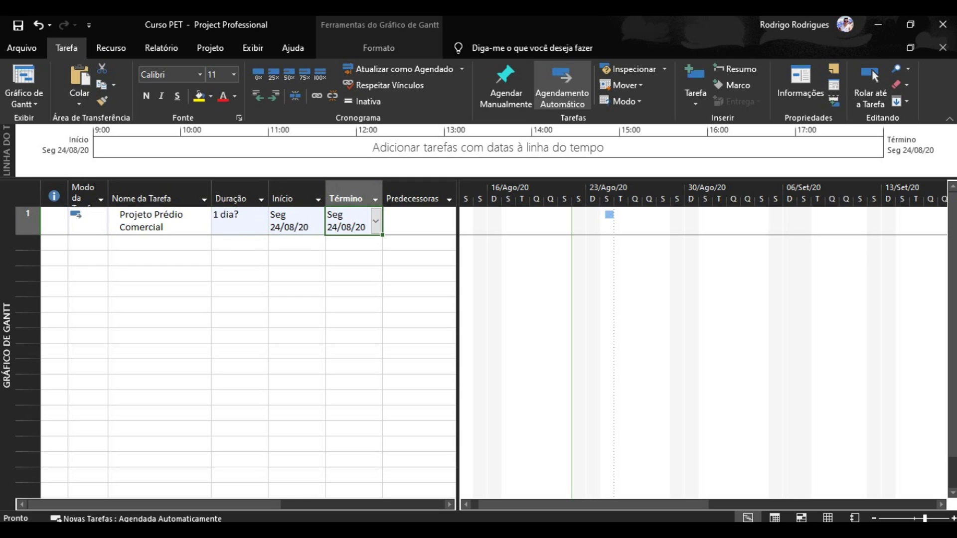
pyautogui.click(297, 220)
pyautogui.click(354, 221)
pyautogui.click(294, 221)
pyautogui.click(351, 221)
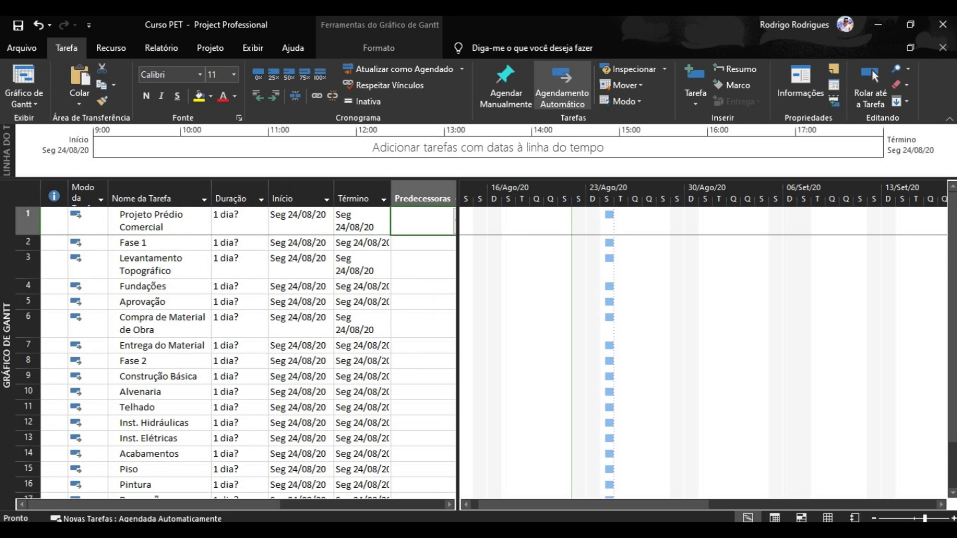
pyautogui.scroll(-3, 235, 349)
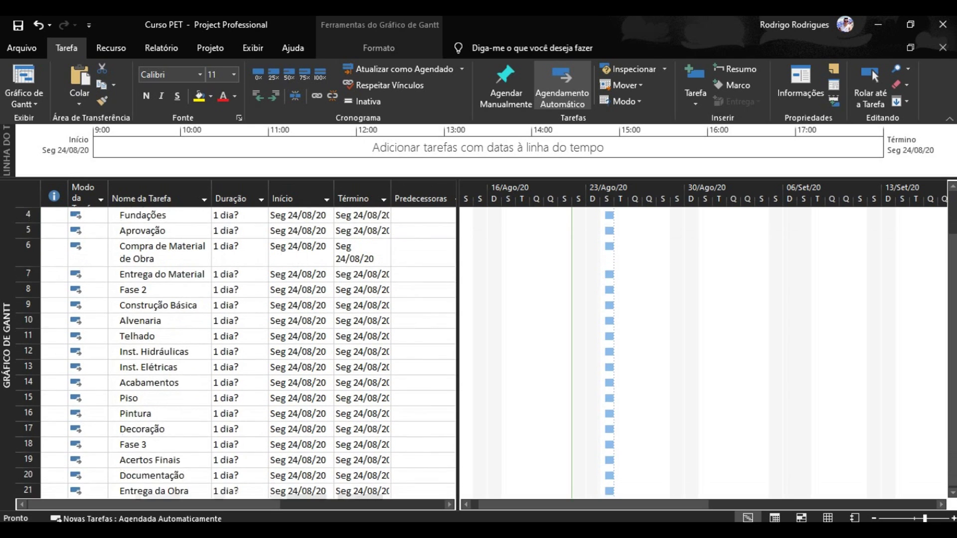
pyautogui.scroll(3, 234, 349)
pyautogui.scroll(1, 234, 349)
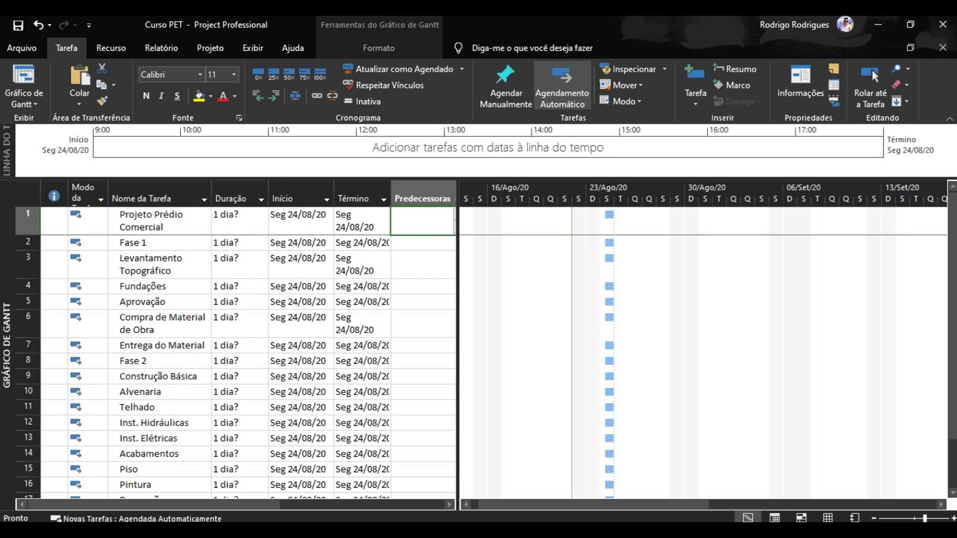
# - Set the duration of the Projeto Prédio Comercial task to 2 minutes using the abbreviation "2m"
pyautogui.click(236, 243)
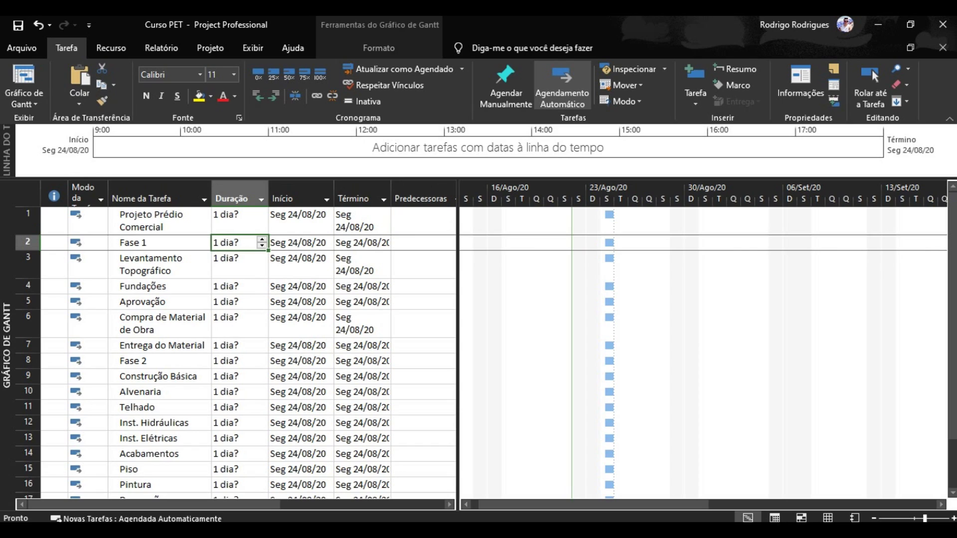
pyautogui.click(235, 220)
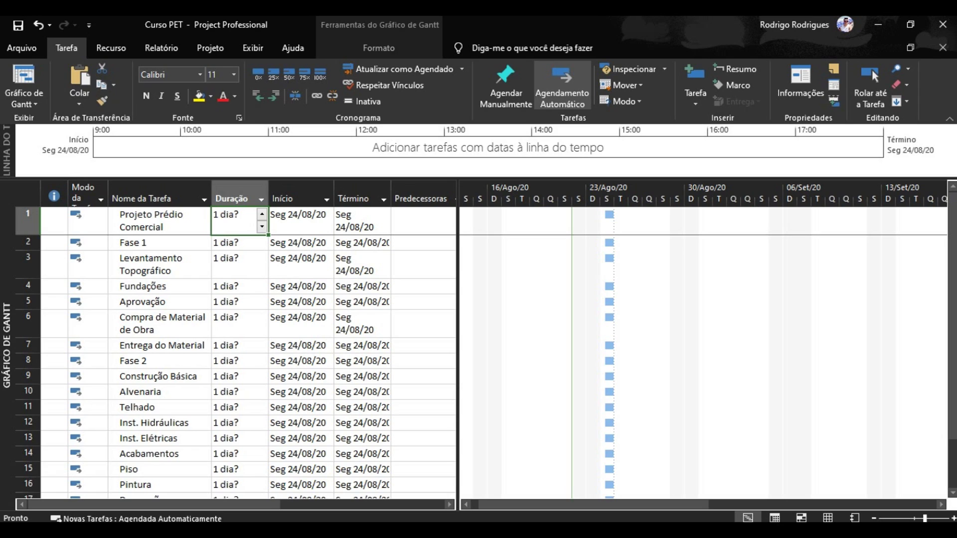
pyautogui.write('2m')
pyautogui.press('Escape')
pyautogui.press('Return')
pyautogui.click(234, 220)
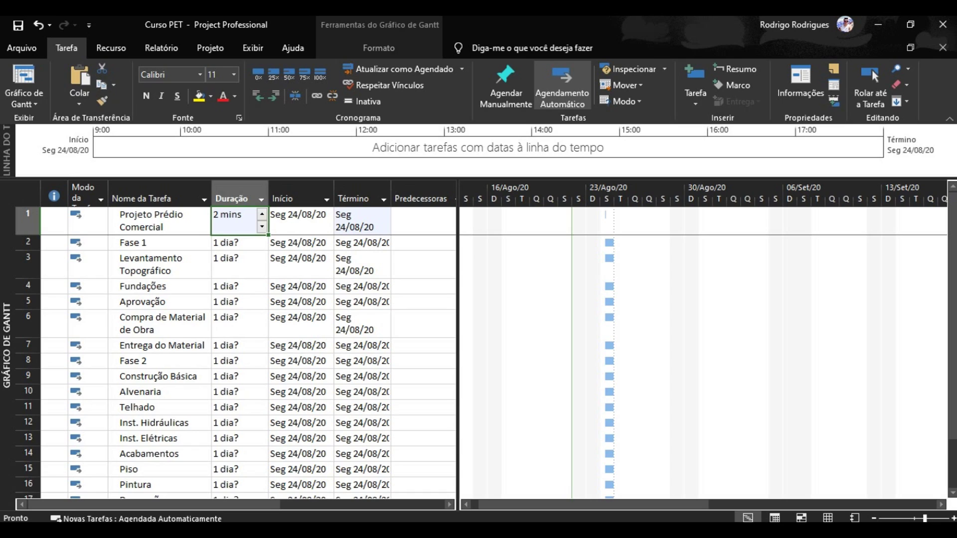
# - Set the duration of the Projeto Prédio Comercial task to 1 day
pyautogui.click(238, 214)
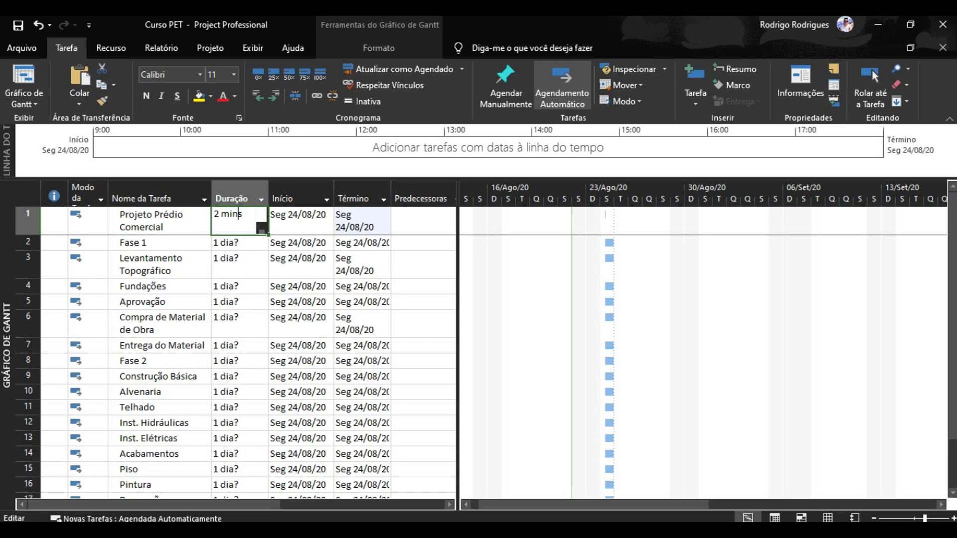
pyautogui.moveTo(242, 214); pyautogui.dragTo(219, 214)
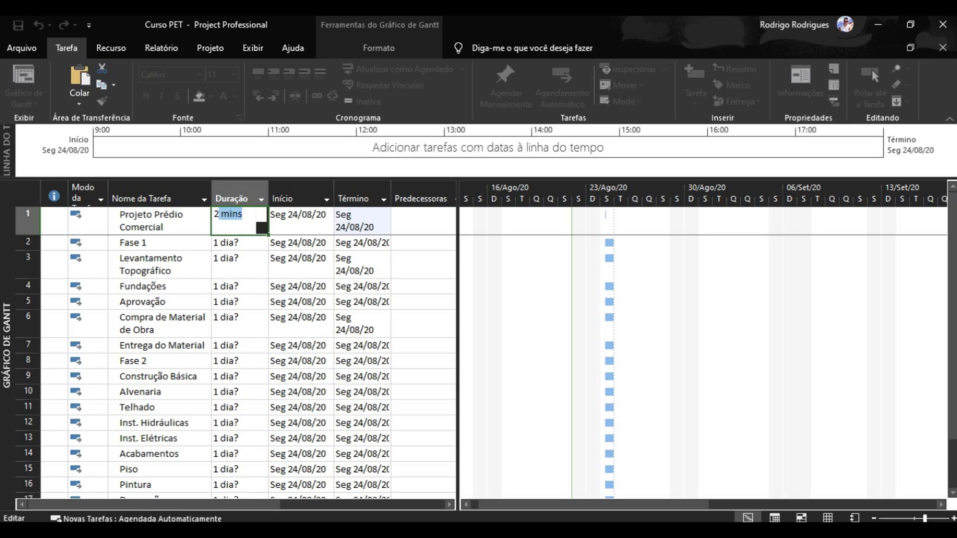
pyautogui.press('Escape')
pyautogui.click(422, 220)
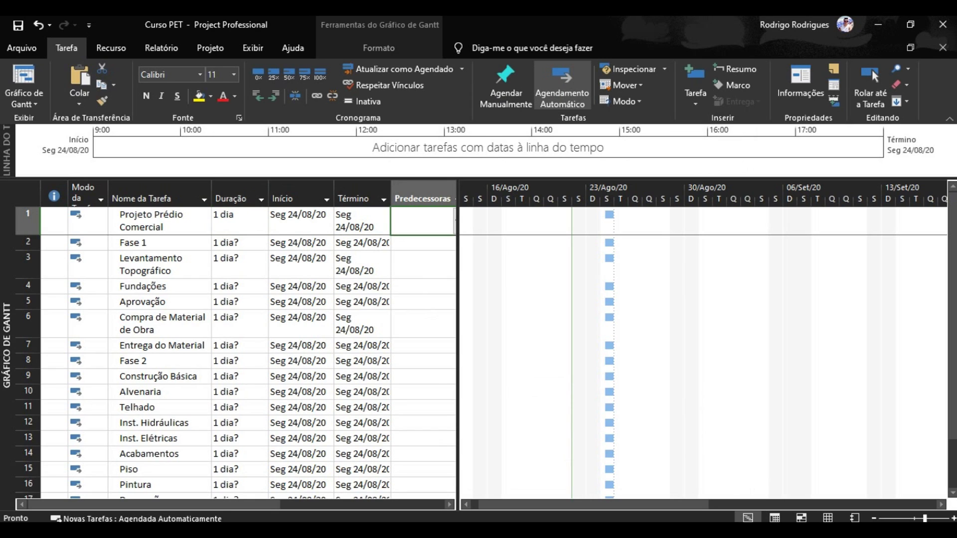
pyautogui.click(422, 243)
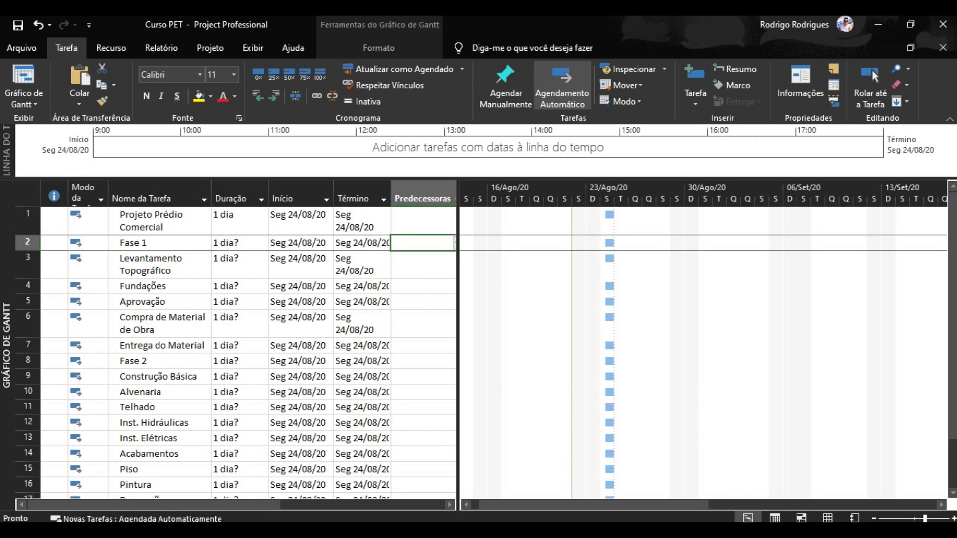
pyautogui.click(423, 220)
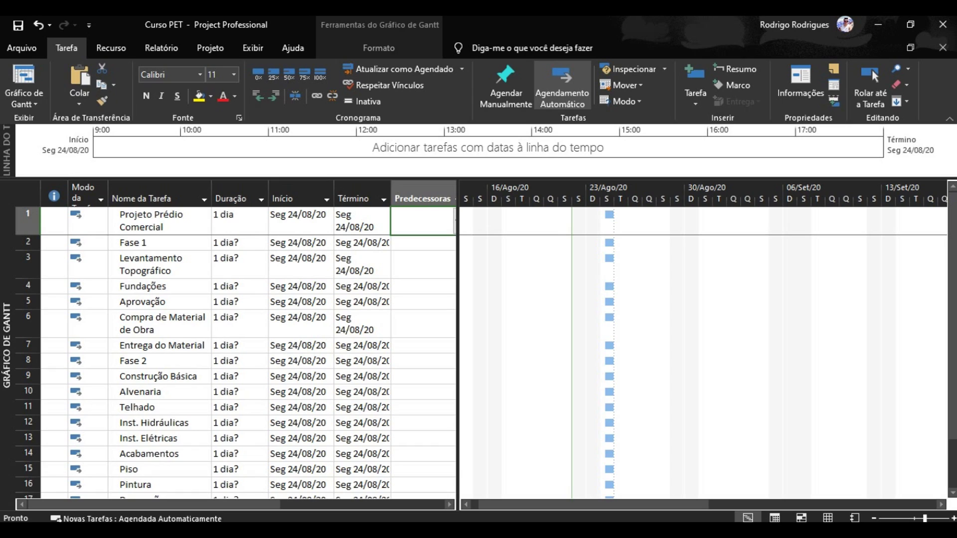
pyautogui.click(422, 302)
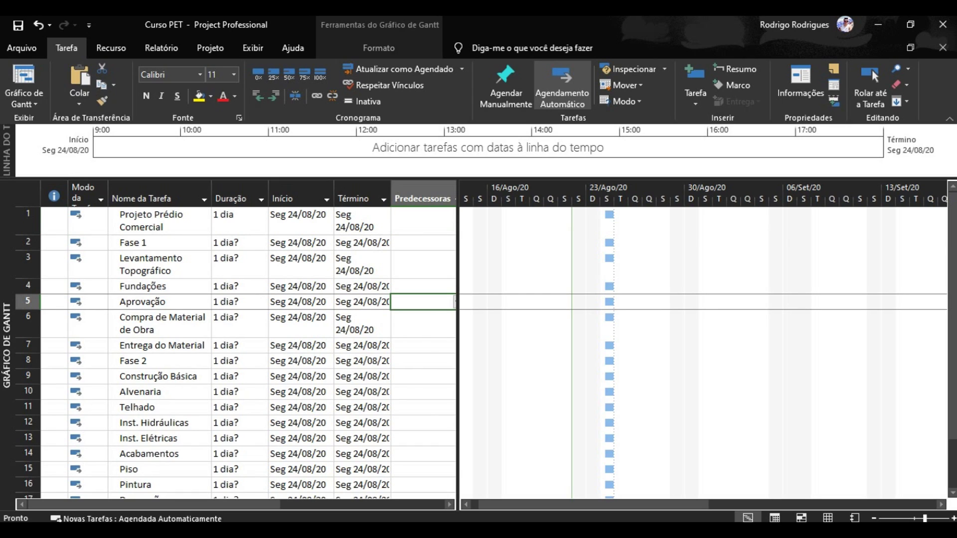
# - Set the Aprovação task's duration to 0 days to make it a milestone, and check its marker in the Gantt chart
pyautogui.click(234, 302)
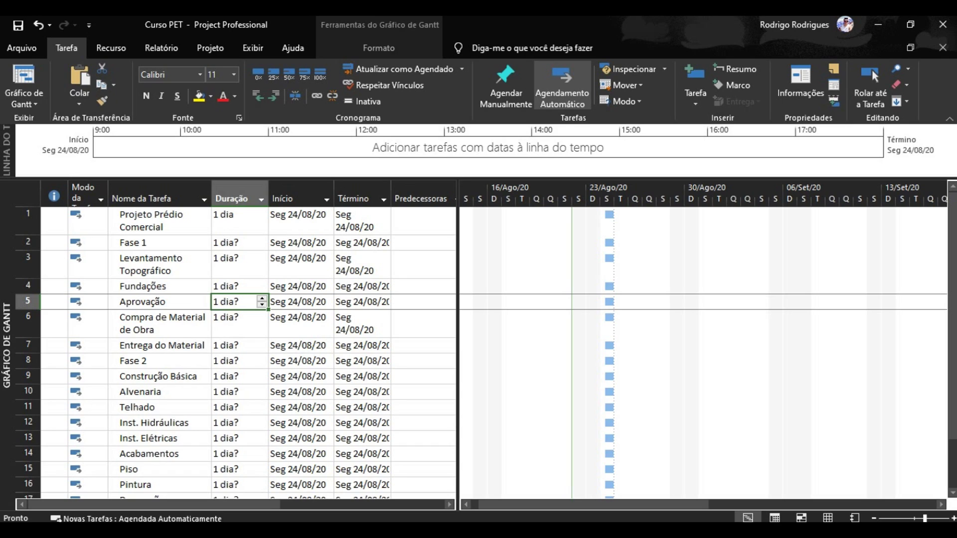
pyautogui.click(229, 301)
pyautogui.moveTo(240, 301); pyautogui.dragTo(219, 301)
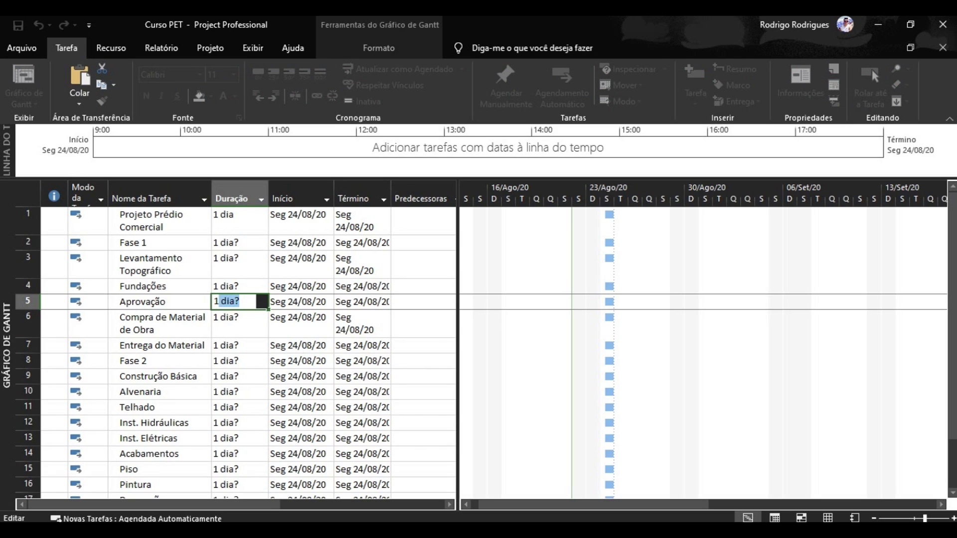
pyautogui.write('10')
pyautogui.press('BackSpace')
pyautogui.press('BackSpace')
pyautogui.write('0')
pyautogui.press('Return')
pyautogui.write('0')
pyautogui.press('Return')
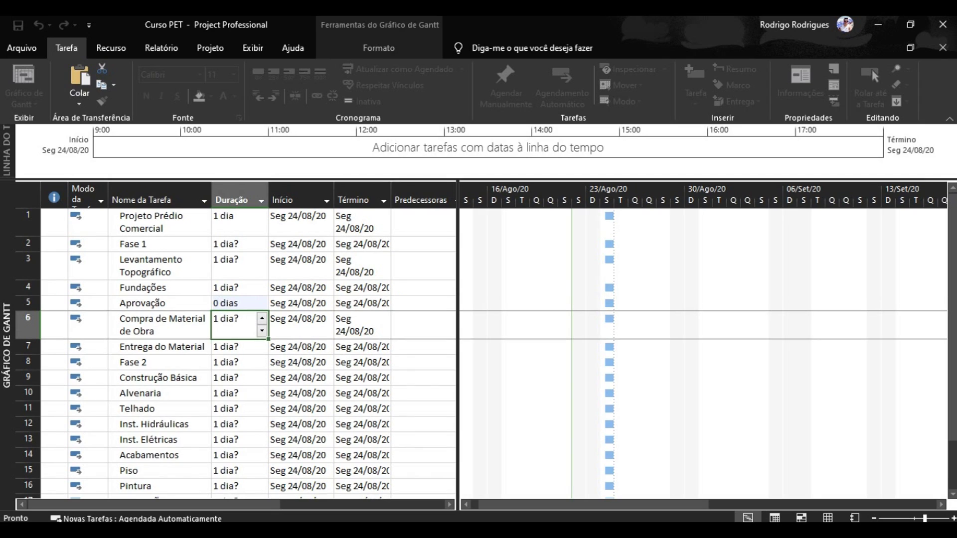
pyautogui.press('Up')
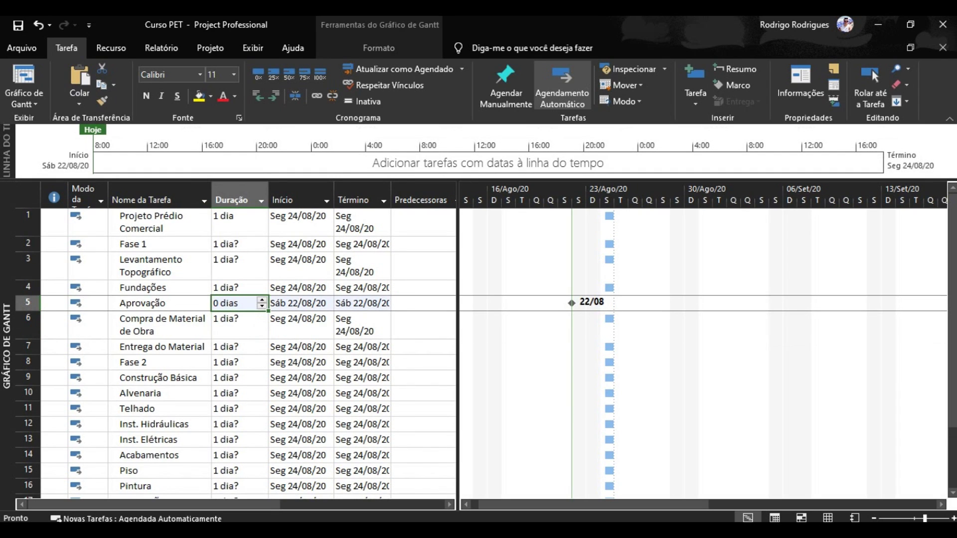
pyautogui.moveTo(572, 303)
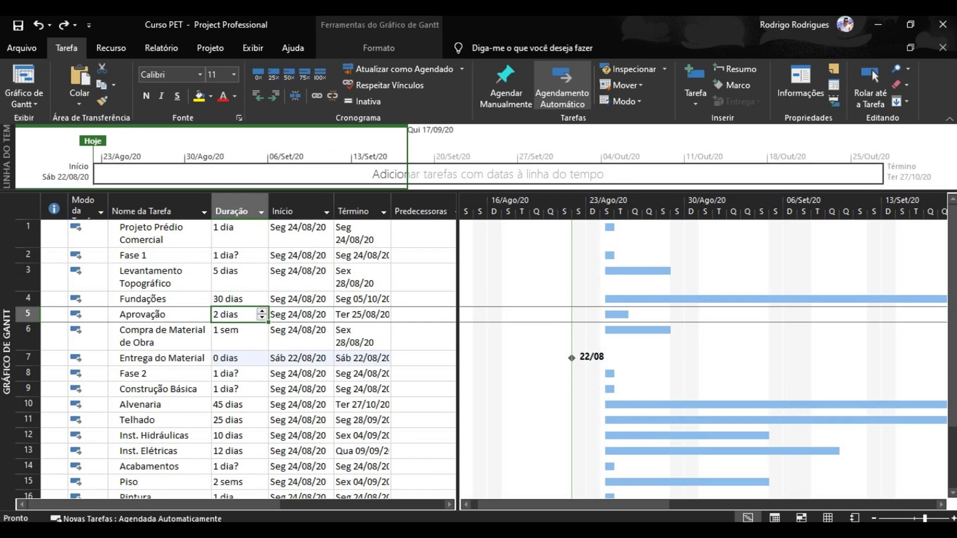
# - Review the durations, dates and Gantt bars of all tasks from Projeto Prédio Comercial to Entrega da Obra
pyautogui.click(297, 373)
pyautogui.scroll(-2, 234, 358)
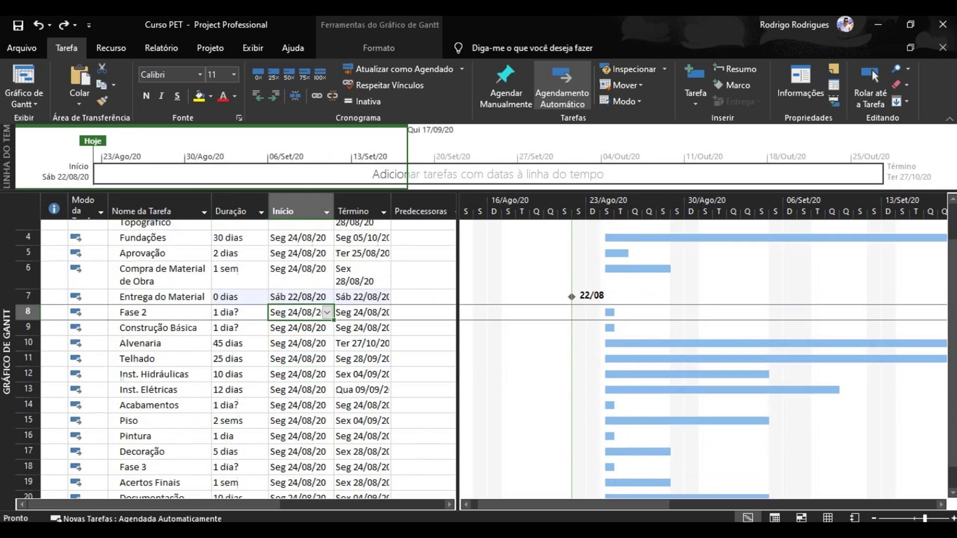
pyautogui.scroll(2, 234, 359)
pyautogui.scroll(-2, 234, 359)
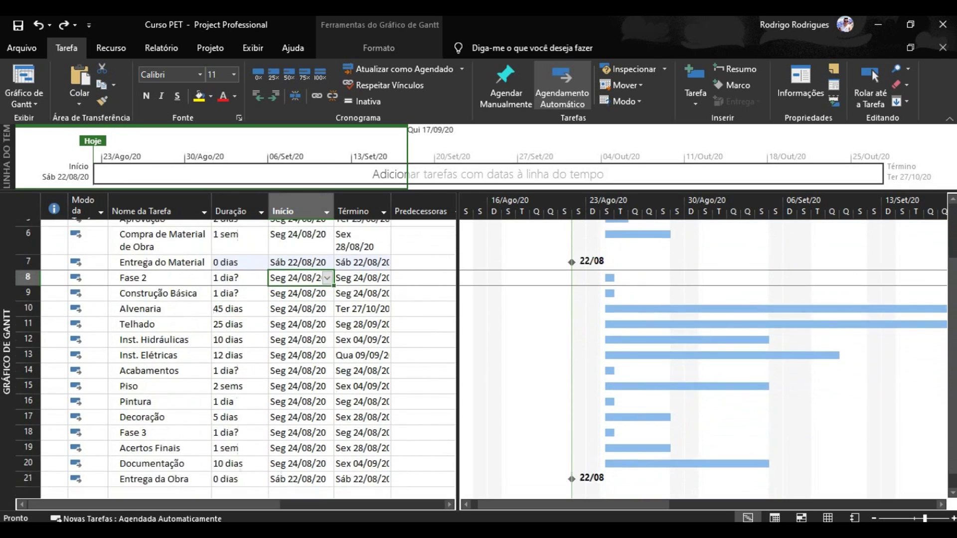
pyautogui.scroll(1, 235, 358)
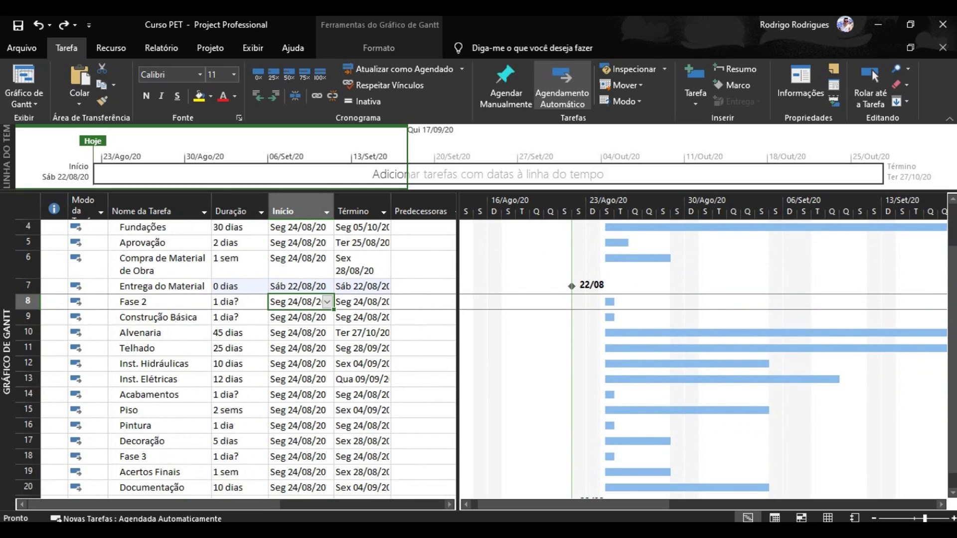
pyautogui.scroll(1, 235, 359)
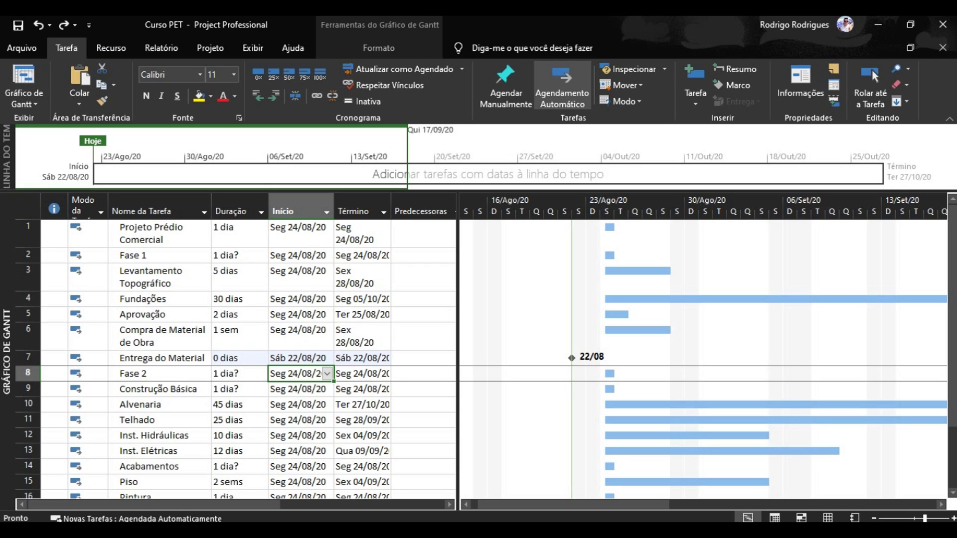
# - Widen the task table beside the Gantt chart and add an EDT column after the resource names
pyautogui.moveTo(457, 349); pyautogui.dragTo(626, 349)
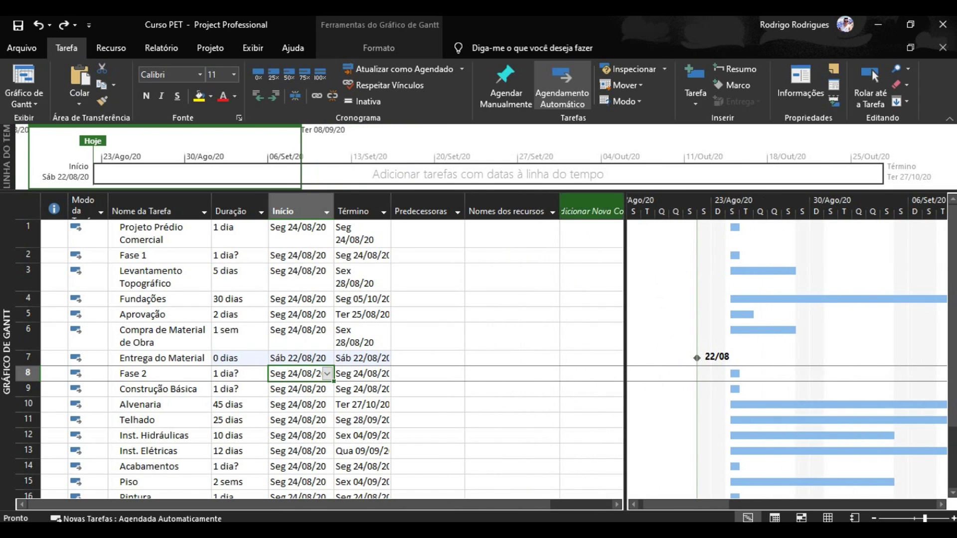
pyautogui.click(591, 211)
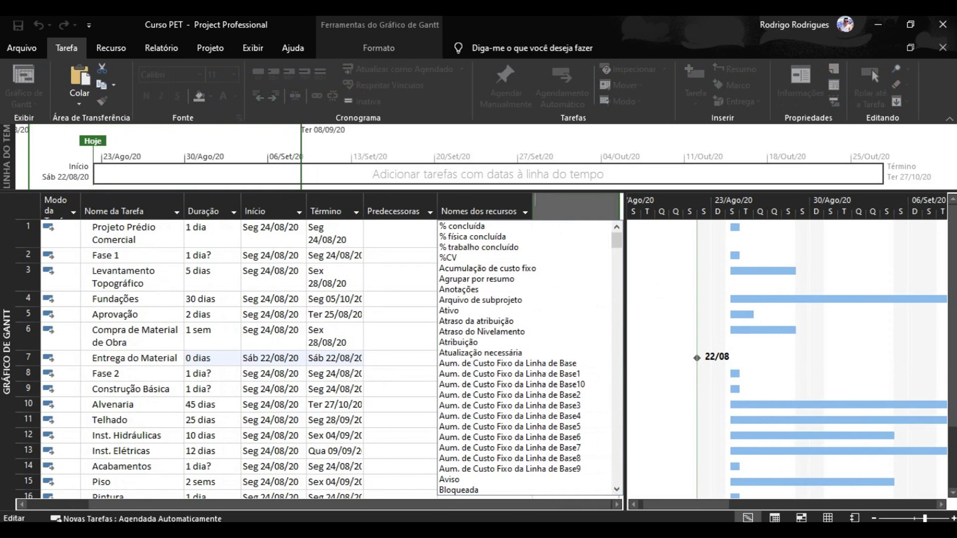
pyautogui.scroll(-15, 527, 358)
pyautogui.scroll(-13, 527, 358)
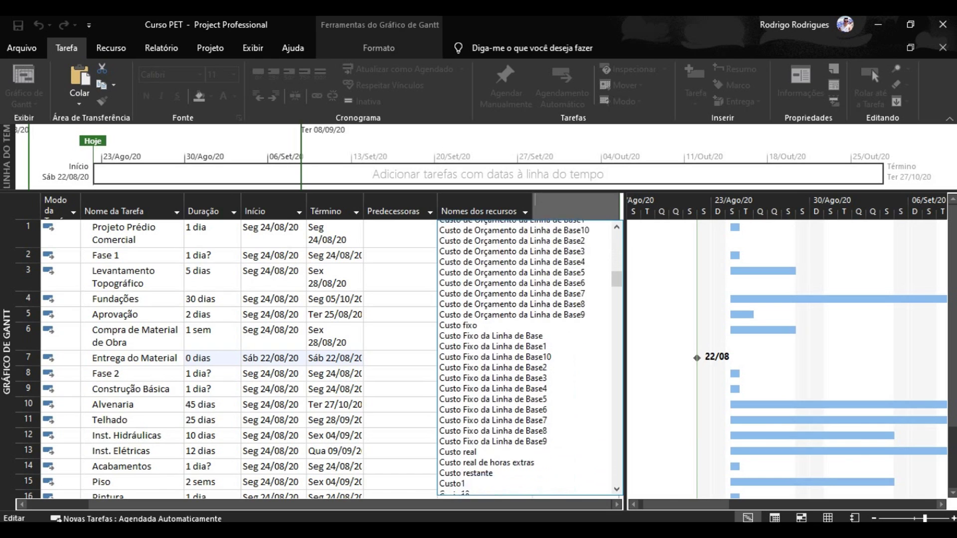
pyautogui.scroll(-15, 578, 457)
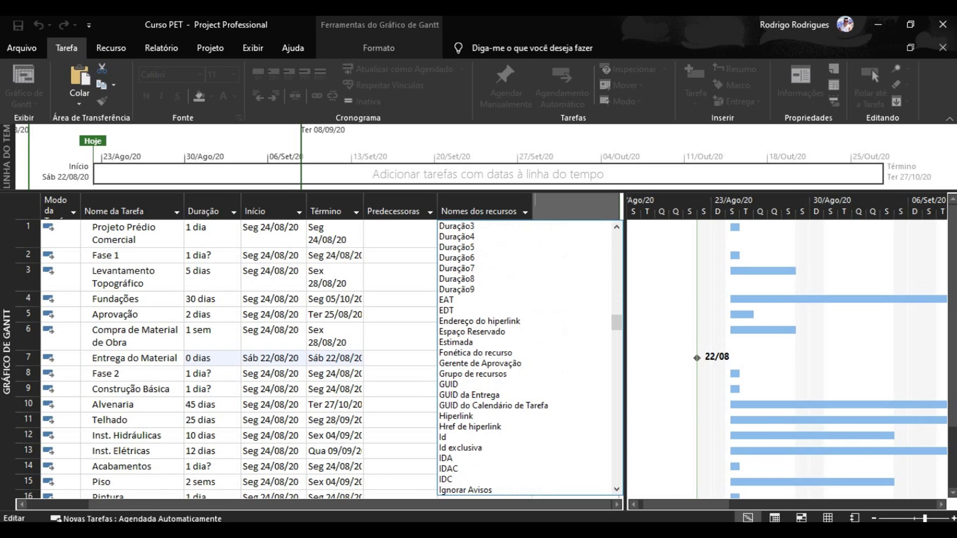
pyautogui.click(447, 310)
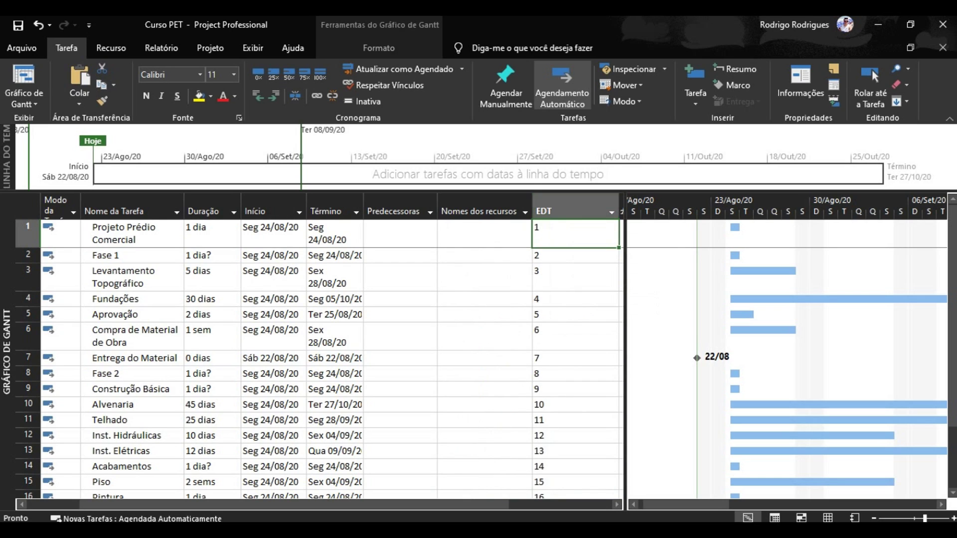
# - Move the EDT column to the front of the task table, directly before the task mode column
pyautogui.click(575, 299)
pyautogui.click(571, 211)
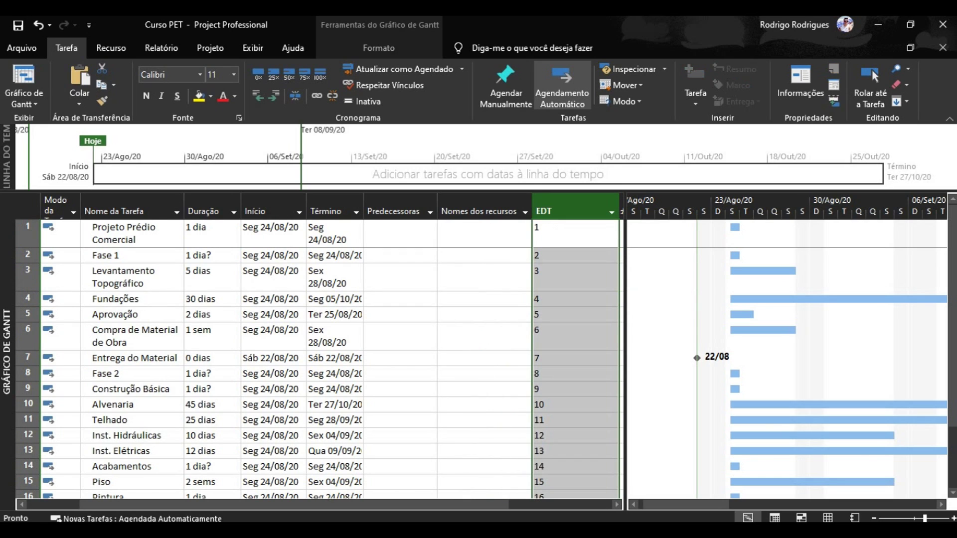
pyautogui.moveTo(570, 211); pyautogui.dragTo(68, 211)
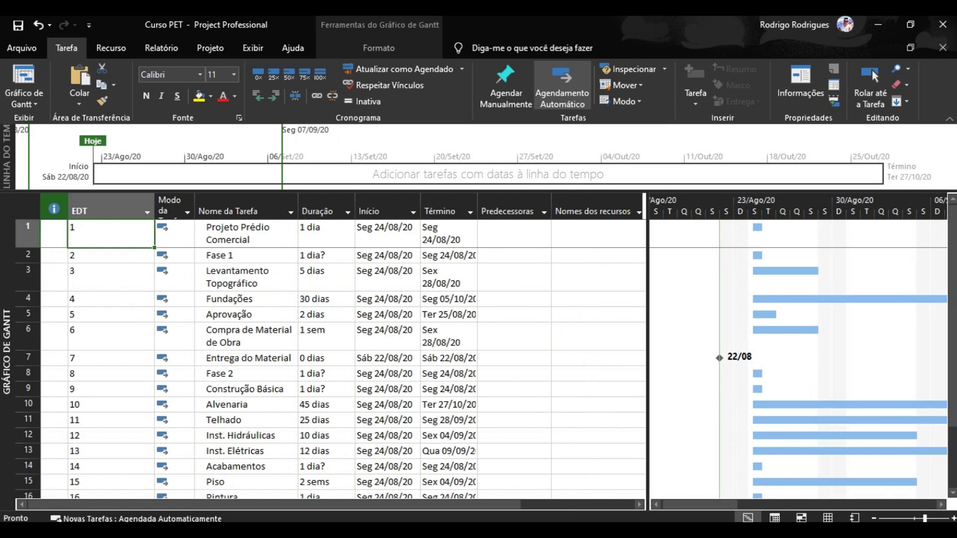
pyautogui.click(110, 276)
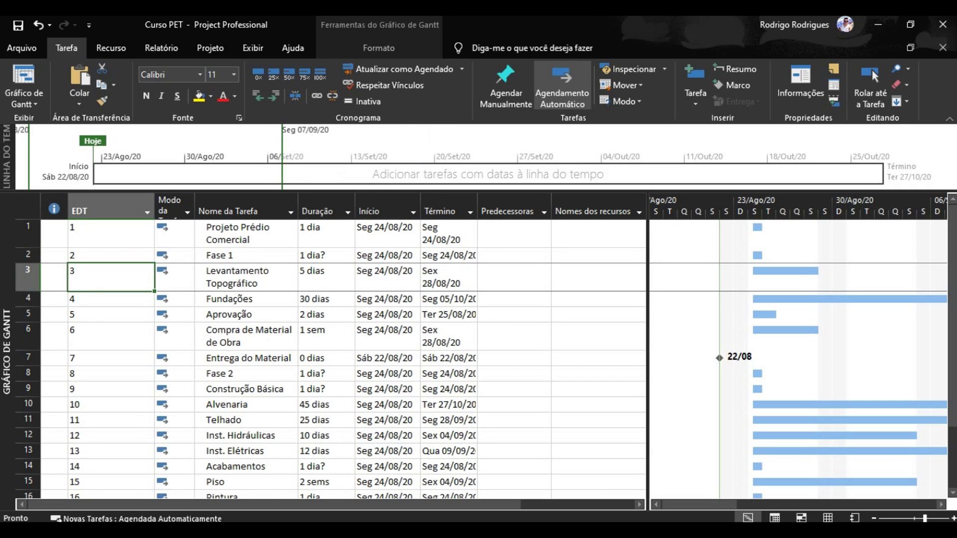
# - Examine which tasks belong to Fase 1, from Levantamento Topográfico to Entrega do Material
pyautogui.click(245, 314)
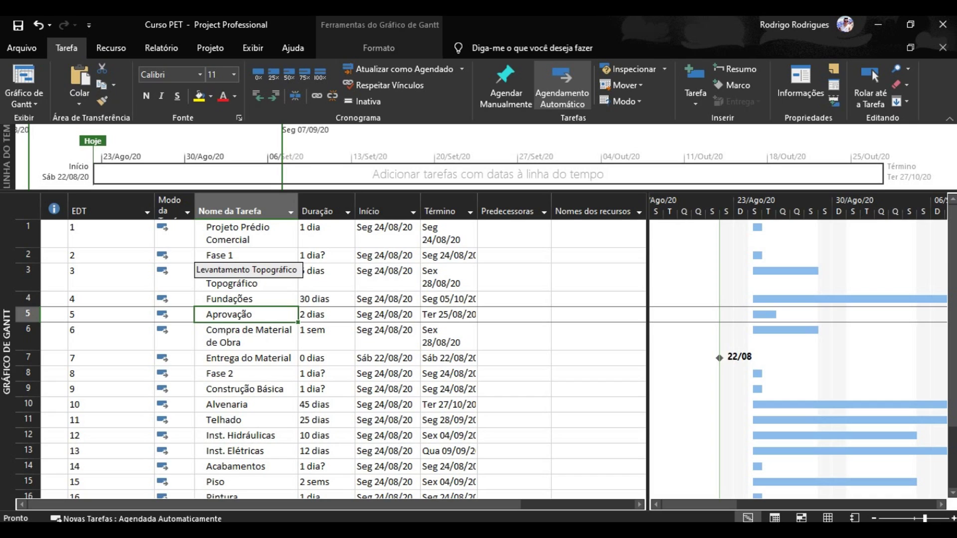
pyautogui.click(246, 276)
pyautogui.click(246, 256)
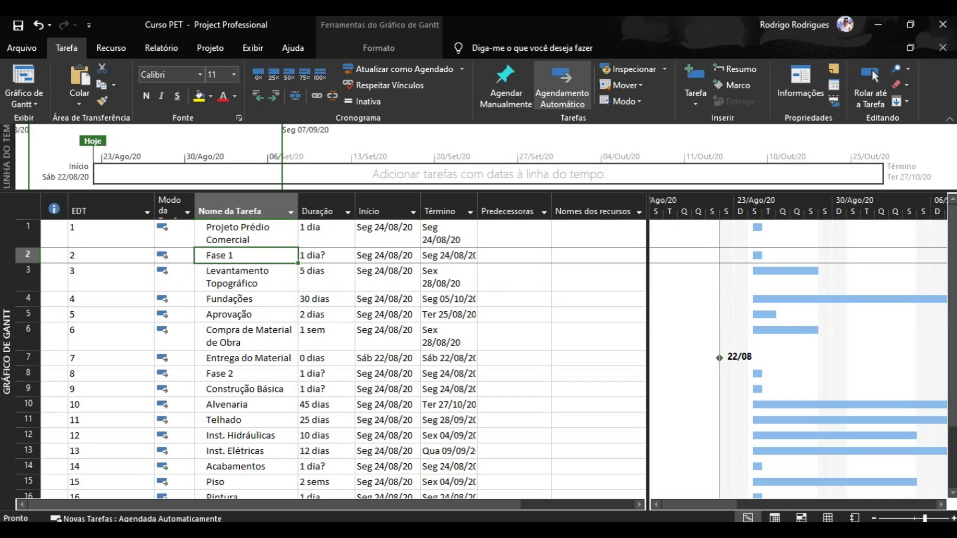
pyautogui.click(246, 277)
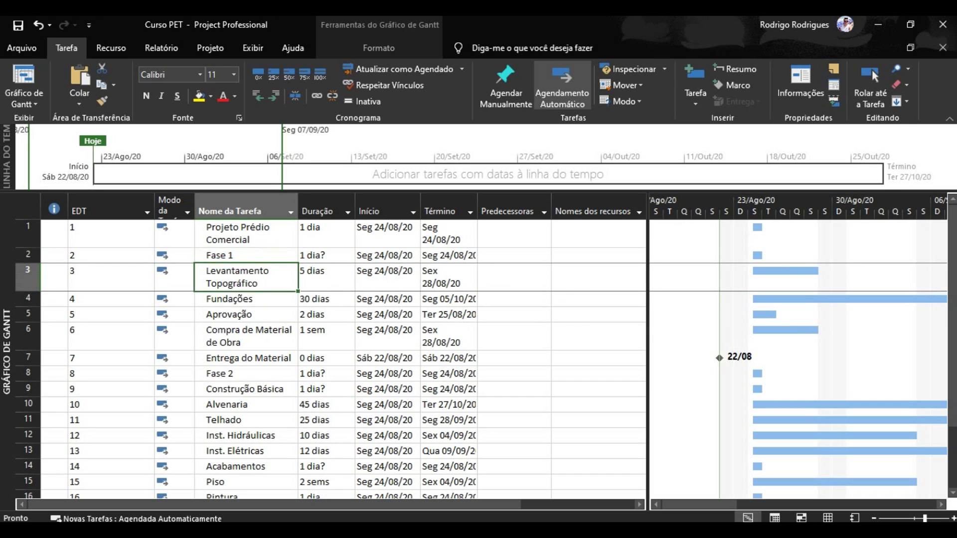
pyautogui.click(246, 277)
pyautogui.press('Escape')
pyautogui.click(246, 300)
pyautogui.click(246, 314)
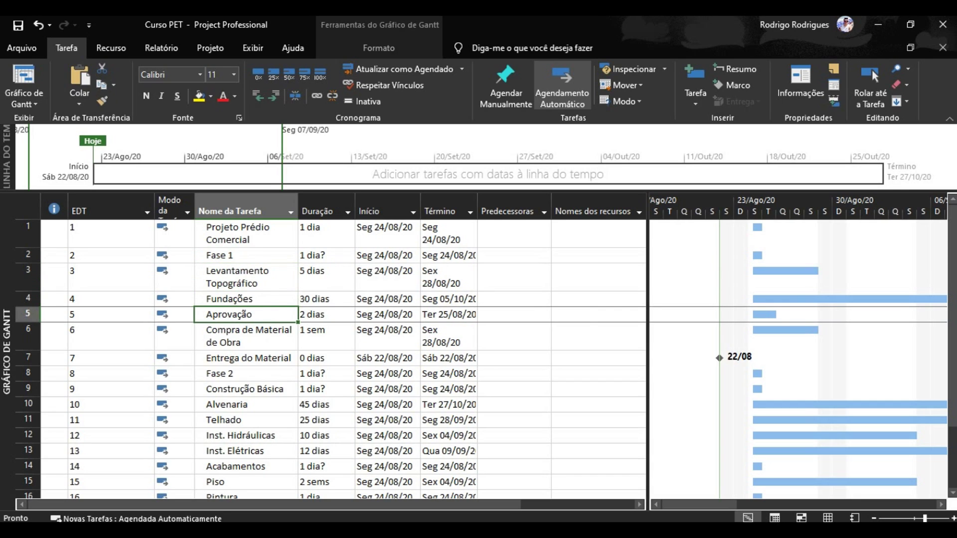
pyautogui.click(246, 336)
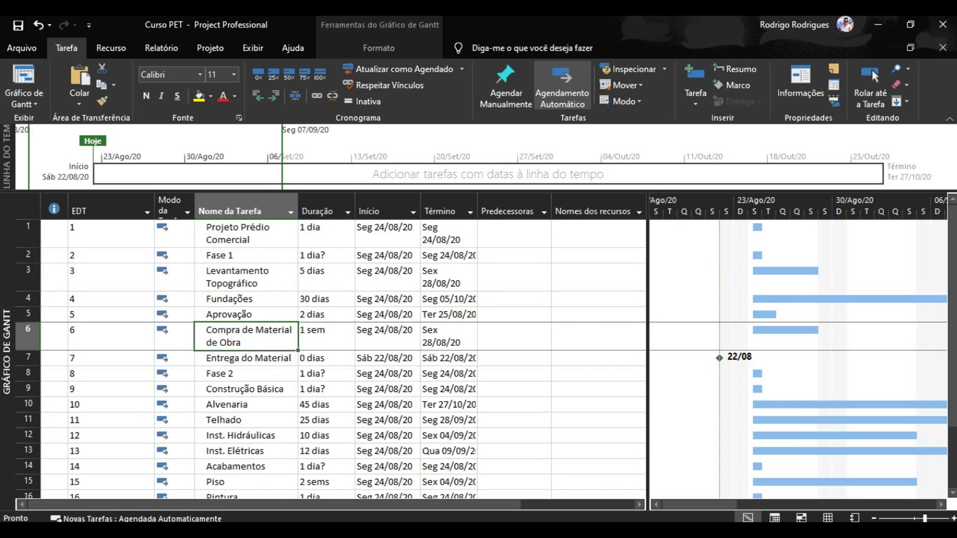
pyautogui.click(246, 358)
pyautogui.click(245, 255)
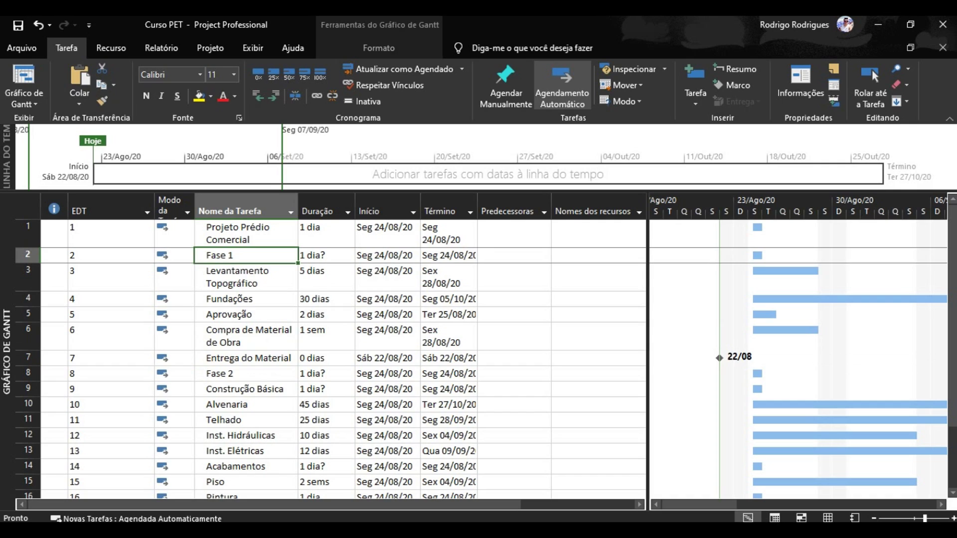
pyautogui.click(246, 299)
pyautogui.click(245, 255)
# - Indent the tasks Levantamento Topográfico through Entrega do Material under Fase 1, and fit the task name column to its contents
pyautogui.click(246, 277)
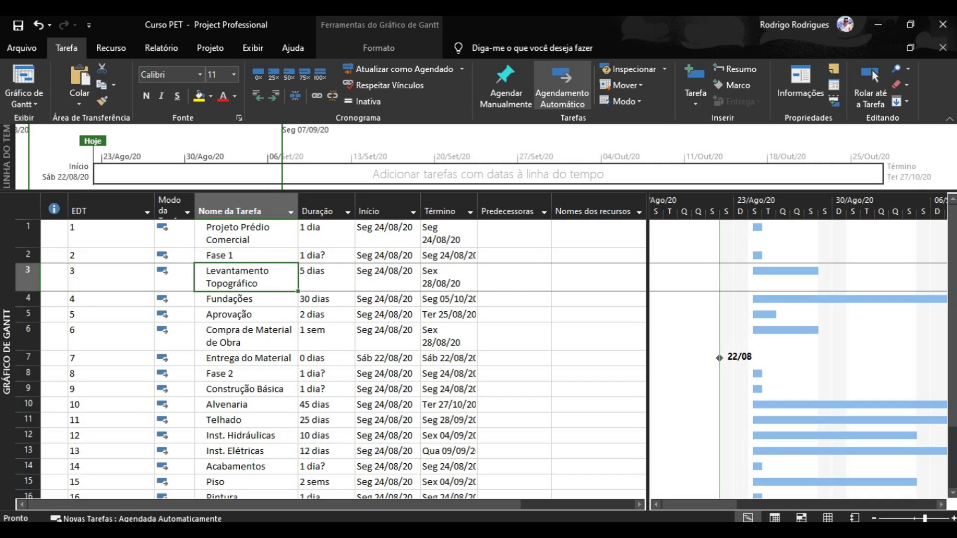
pyautogui.hotkey('shift', 'Down')
pyautogui.hotkey('shift', 'Down')
pyautogui.hotkey('shift', 'Down')
pyautogui.hotkey('shift', 'Down')
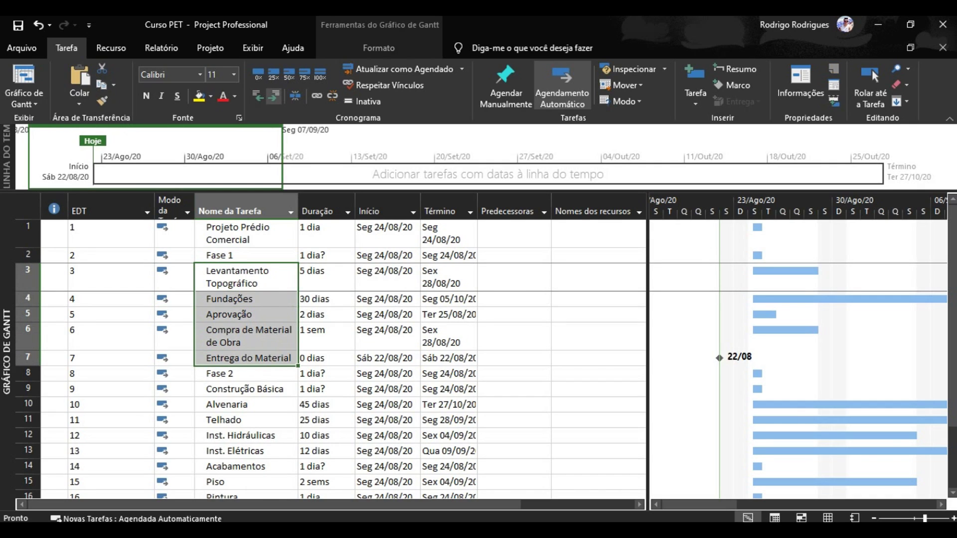
pyautogui.click(274, 96)
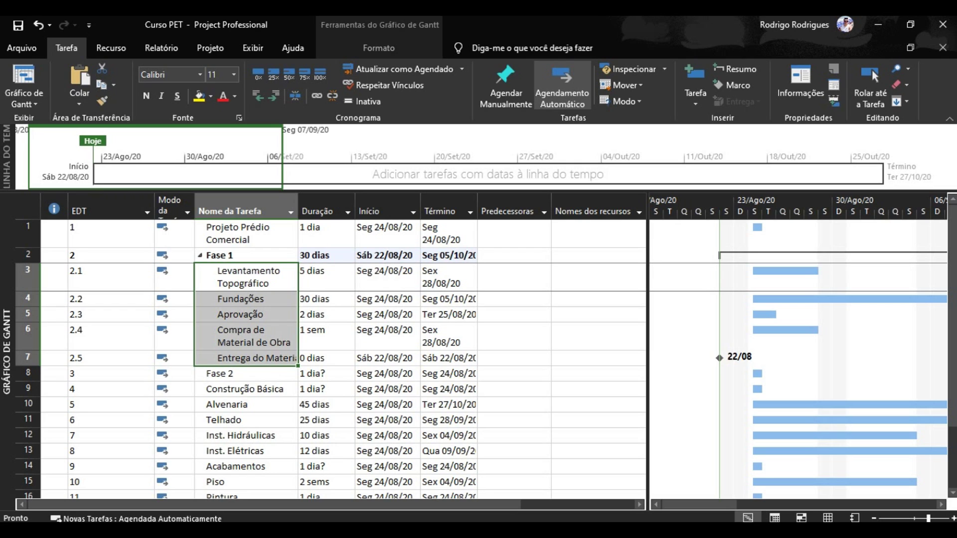
pyautogui.doubleClick(298, 211)
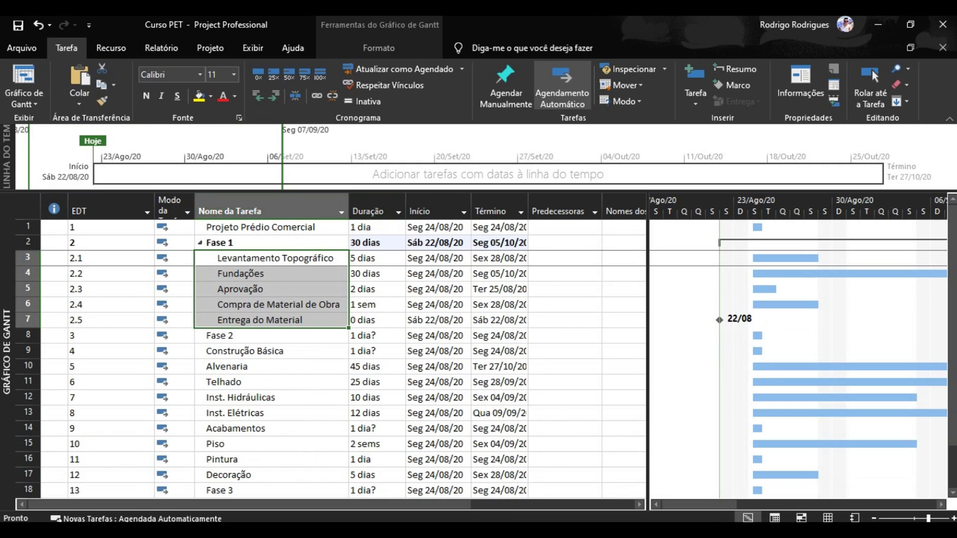
# - Try to insert a summary task at Fase 2
pyautogui.click(270, 289)
pyautogui.click(270, 351)
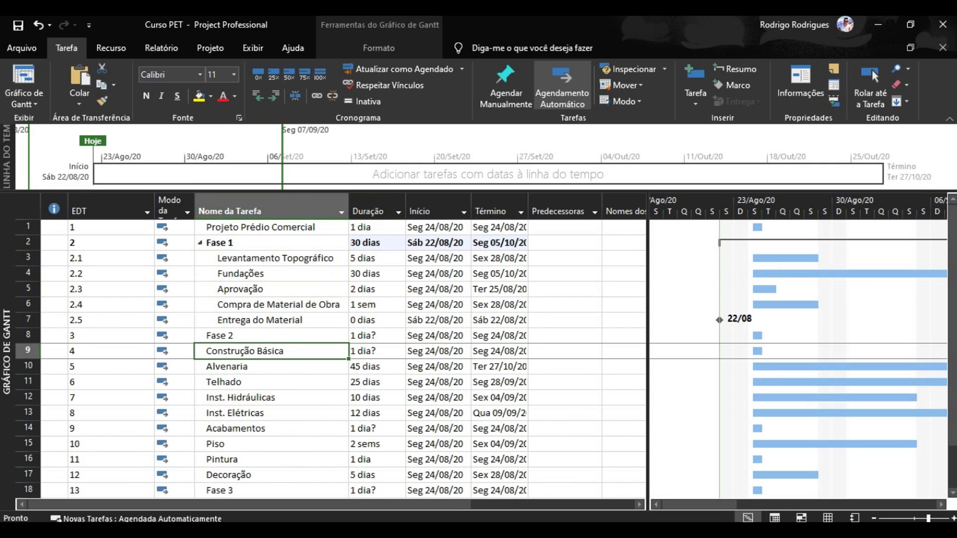
pyautogui.click(271, 320)
pyautogui.click(271, 351)
pyautogui.click(271, 336)
pyautogui.click(271, 351)
pyautogui.click(271, 335)
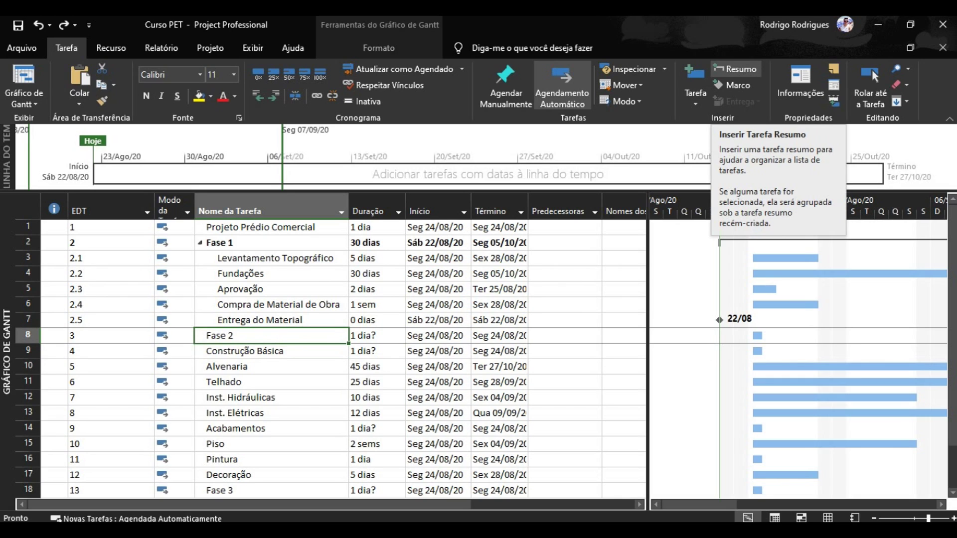
pyautogui.click(735, 69)
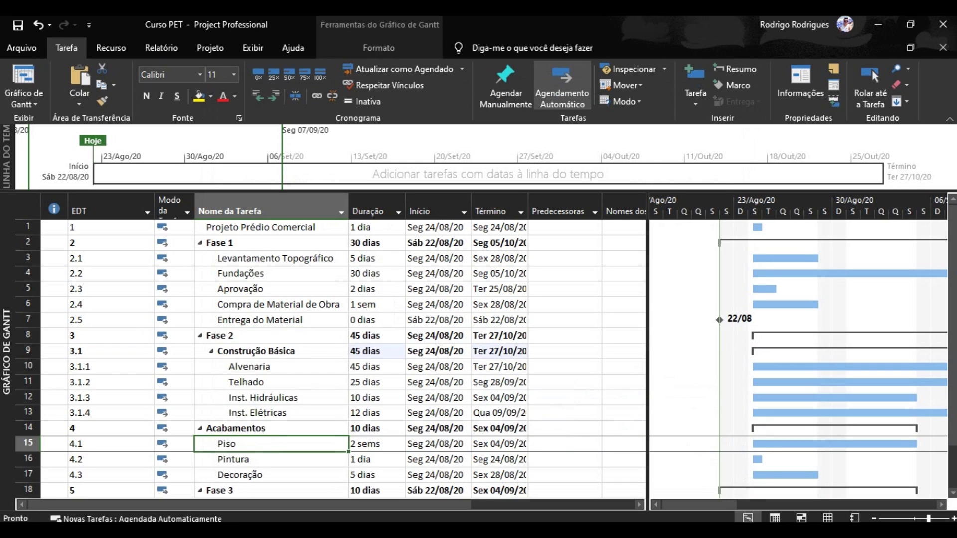
# - Collapse the Fase 3, Acabamentos and Fase 2 groups to check their outline levels
pyautogui.scroll(-1, 329, 359)
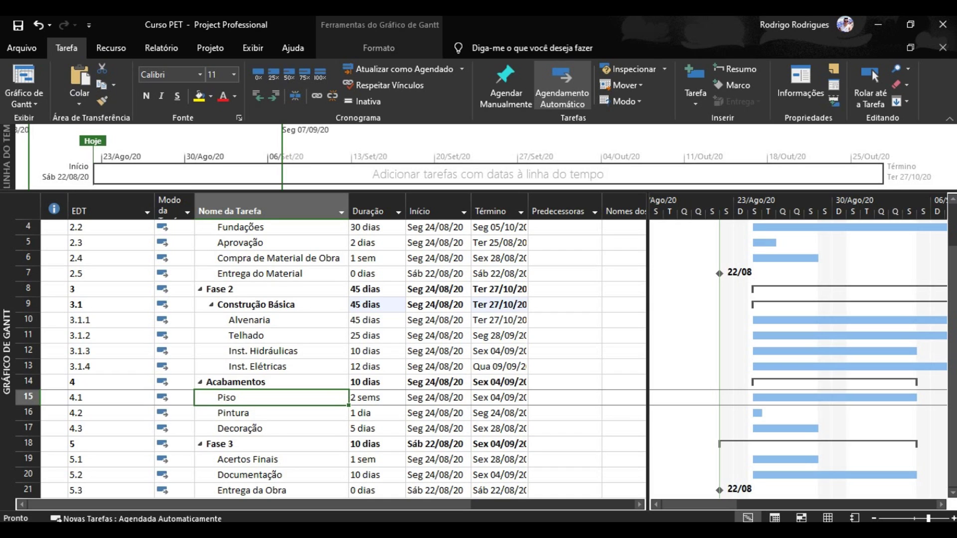
pyautogui.scroll(-1, 329, 359)
pyautogui.click(200, 397)
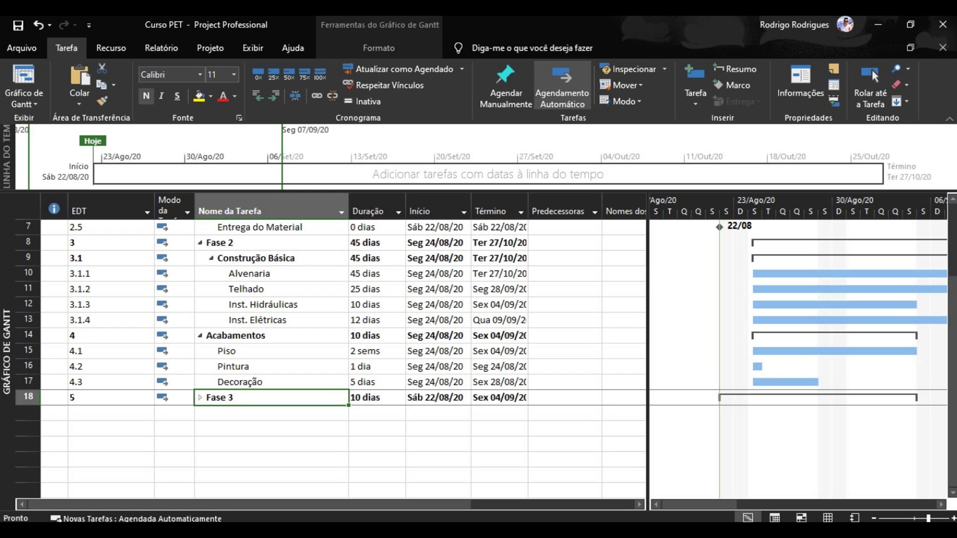
pyautogui.click(200, 335)
pyautogui.scroll(1, 329, 359)
pyautogui.click(210, 305)
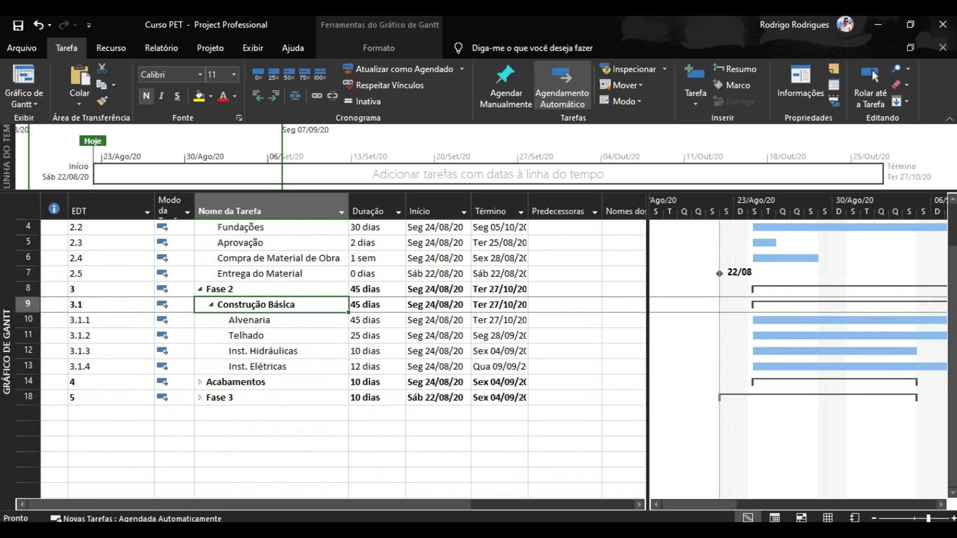
pyautogui.click(200, 289)
pyautogui.scroll(1, 329, 359)
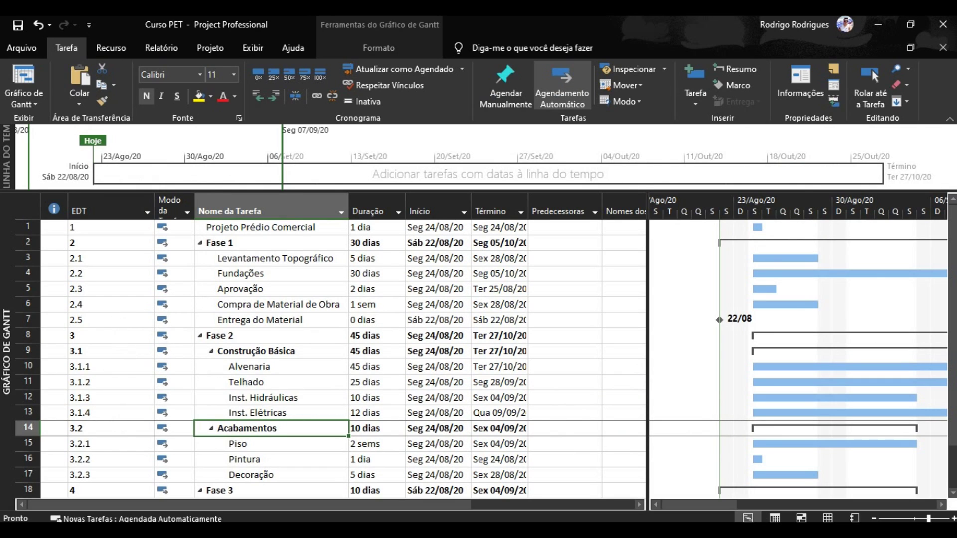
# - Review the outline structure and EDT codes of Construção Básica, Acabamentos and Fase 3
pyautogui.click(271, 366)
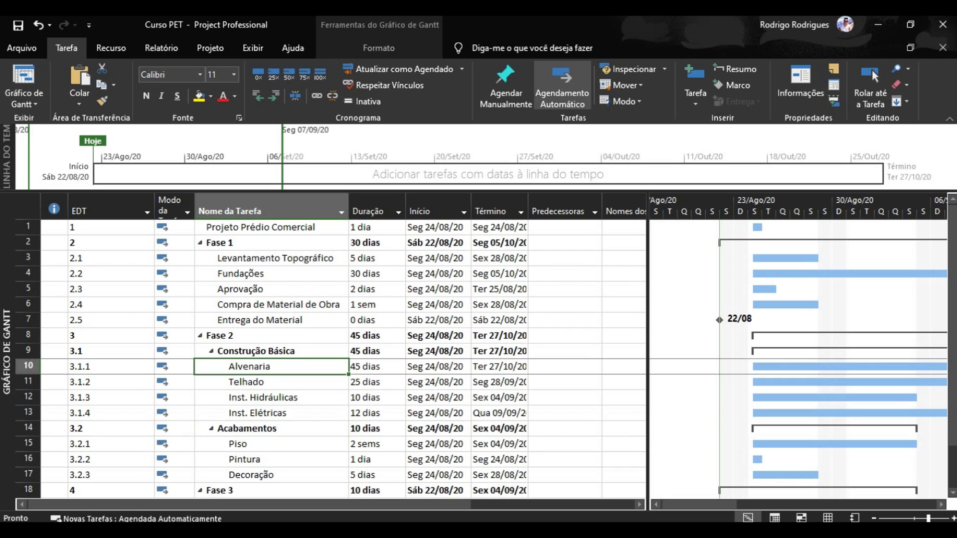
pyautogui.click(271, 351)
pyautogui.click(271, 428)
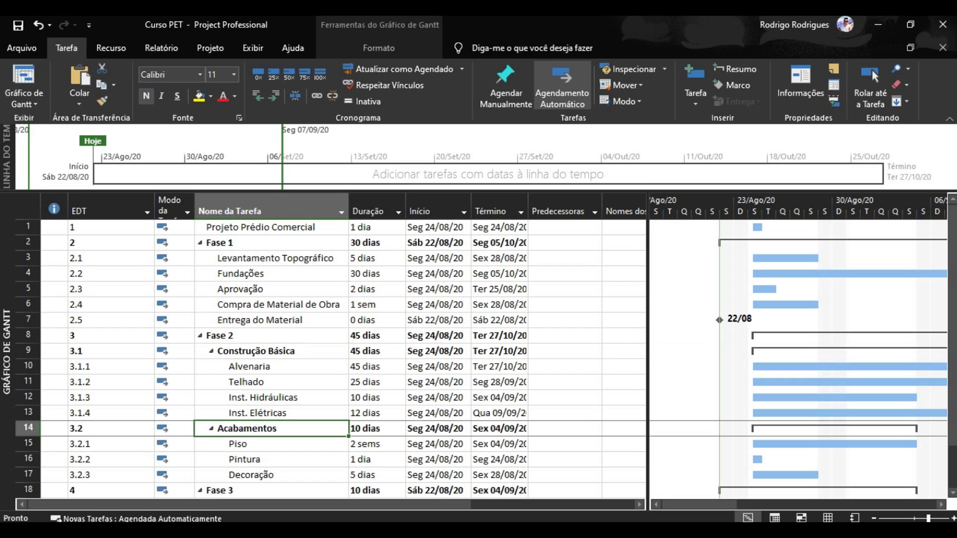
pyautogui.click(271, 351)
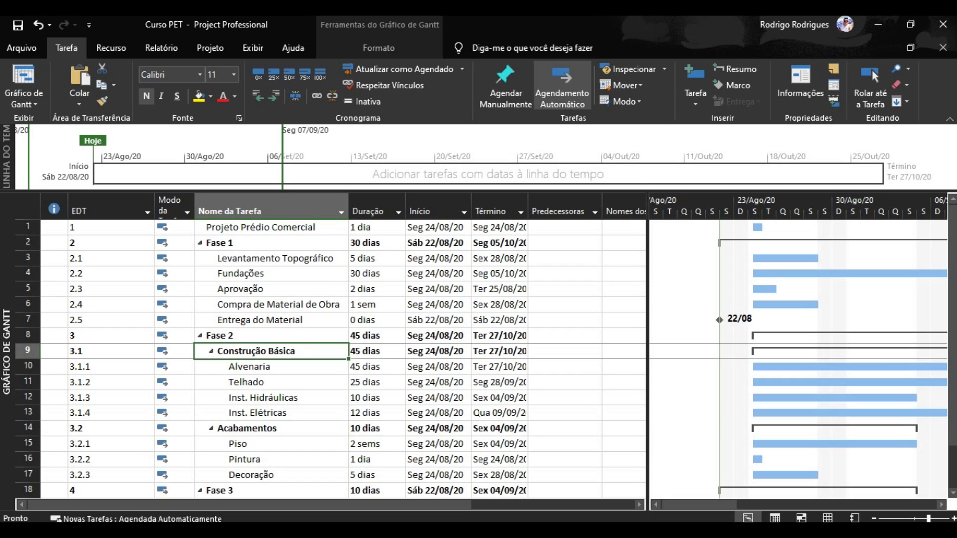
pyautogui.click(271, 382)
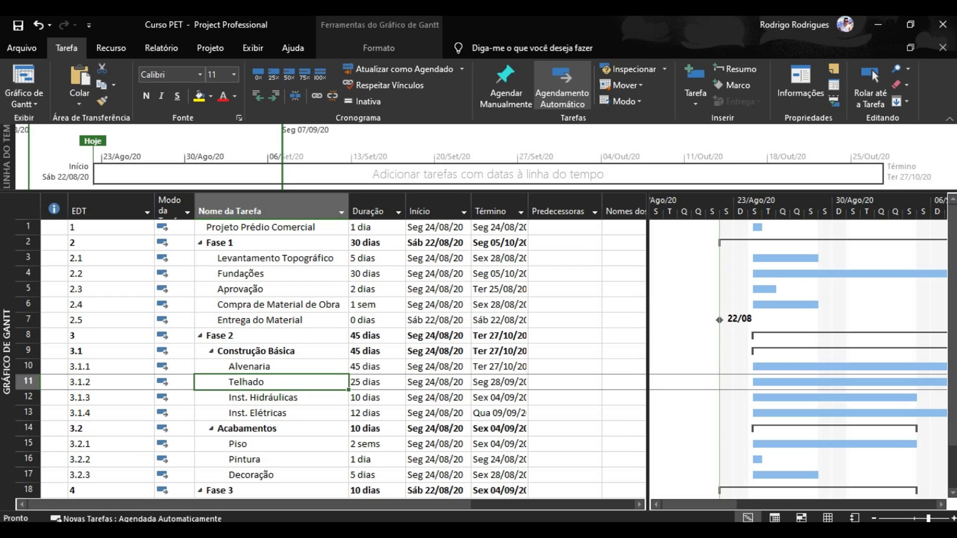
pyautogui.scroll(-2, 332, 359)
pyautogui.scroll(2, 331, 359)
pyautogui.scroll(-2, 332, 359)
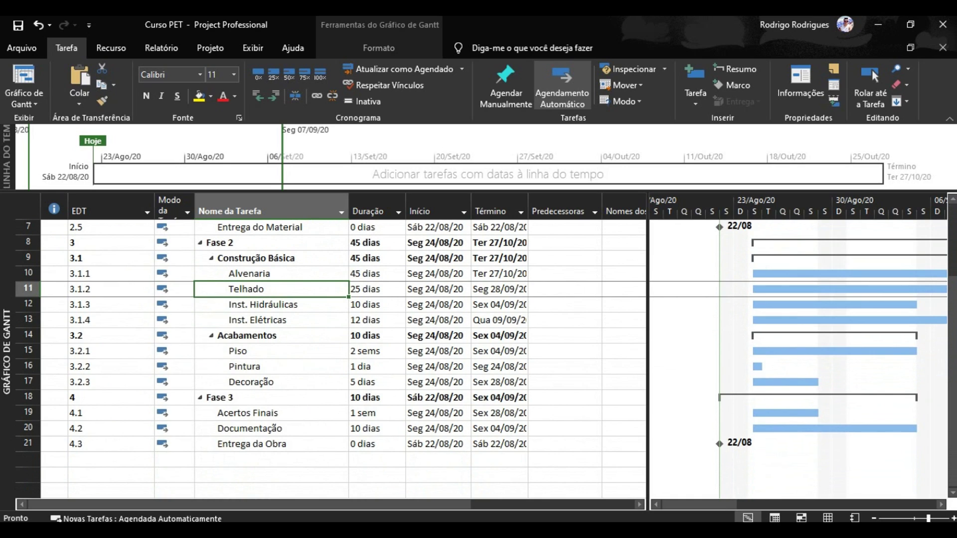
# - Collapse Fase 3, Fase 2 and Fase 1 to their summary rows
pyautogui.click(200, 397)
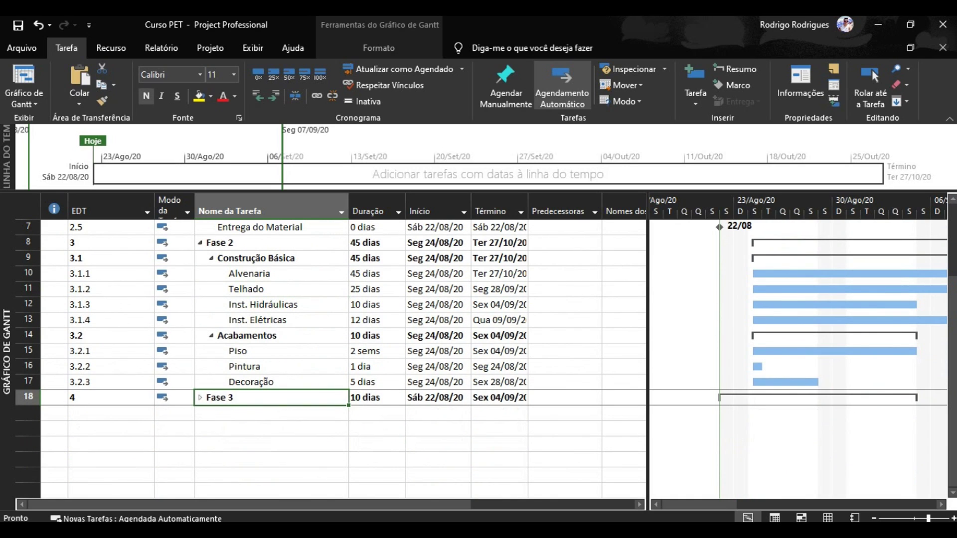
pyautogui.click(200, 243)
pyautogui.scroll(2, 332, 359)
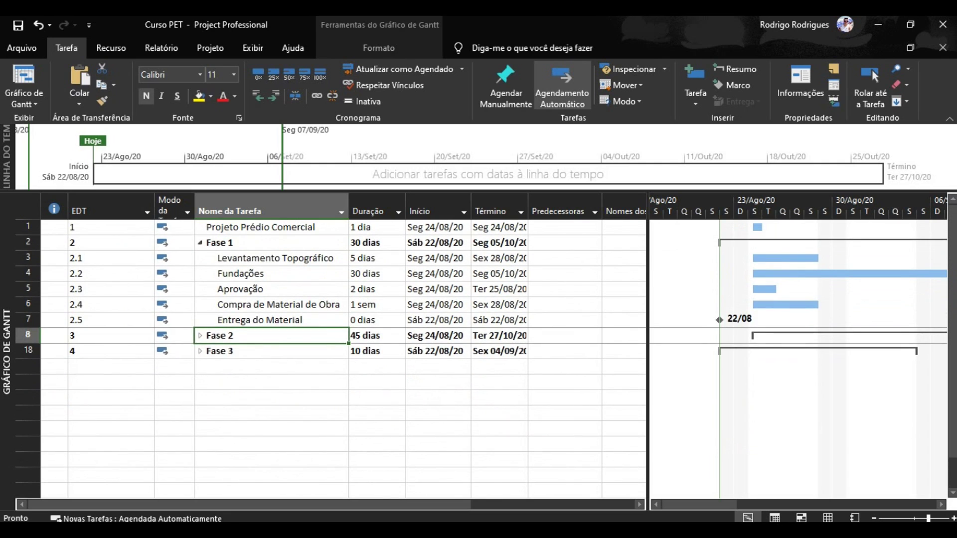
pyautogui.click(200, 243)
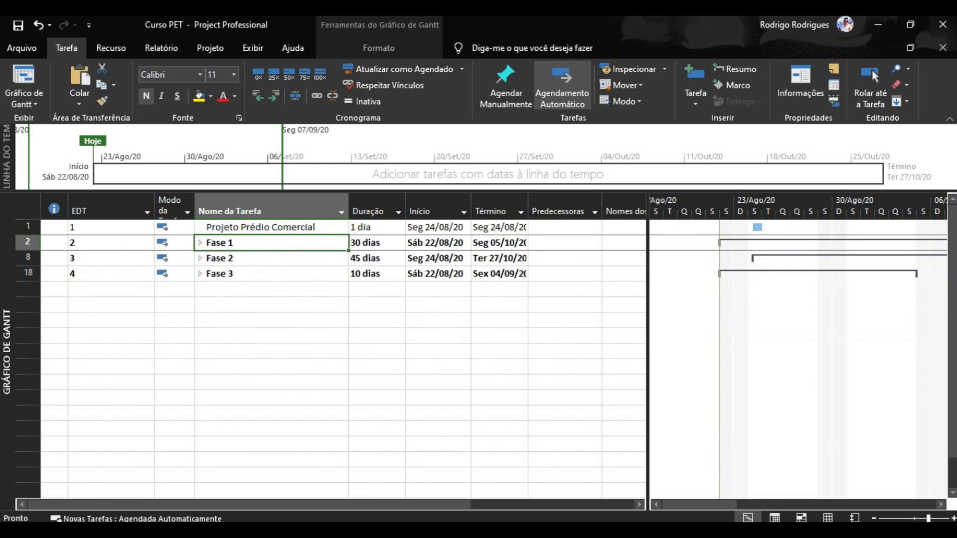
# - Indent Fase 1, Fase 2 and Fase 3 together as subtasks of Projeto Prédio Comercial
pyautogui.hotkey('shift', 'Down')
pyautogui.hotkey('shift', 'Down')
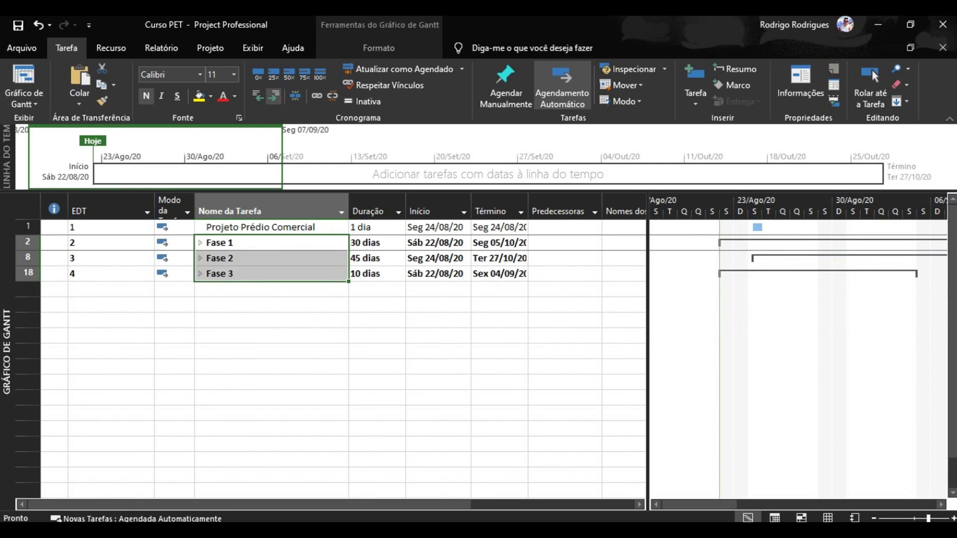
pyautogui.hotkey('alt', 'shift', 'Right')
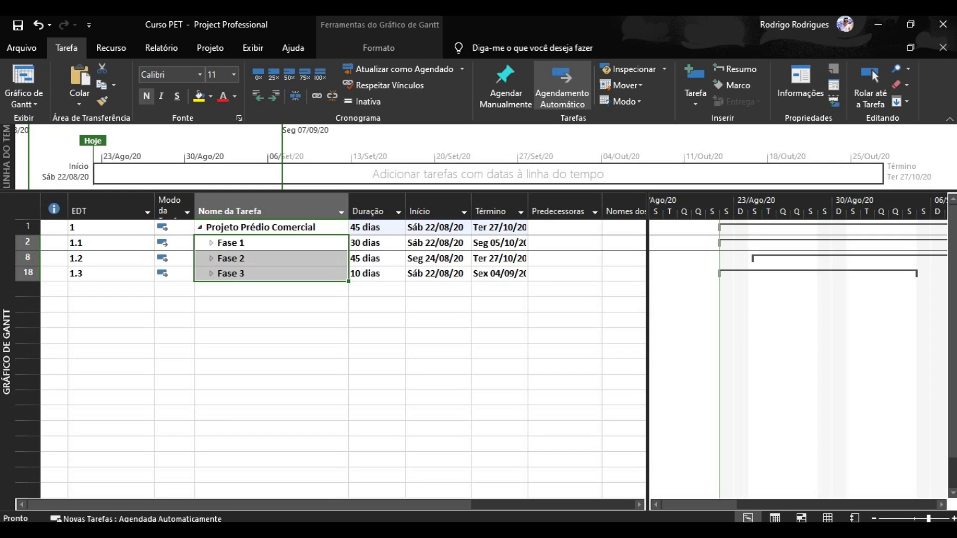
# - Check the duration, start and finish of the collapsed Projeto Prédio Comercial summary, and expand it back to its three phases
pyautogui.click(259, 227)
pyautogui.click(200, 226)
pyautogui.click(374, 227)
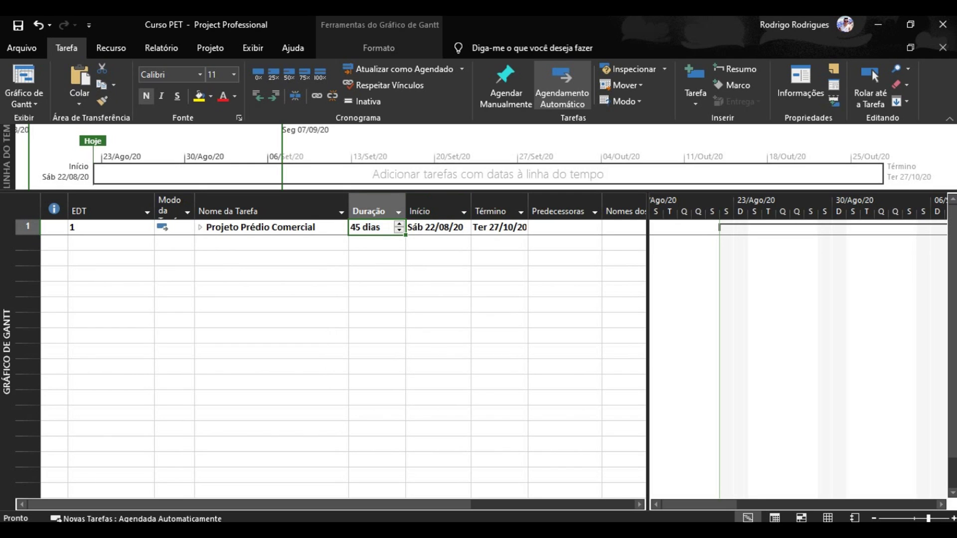
pyautogui.click(435, 227)
pyautogui.click(498, 227)
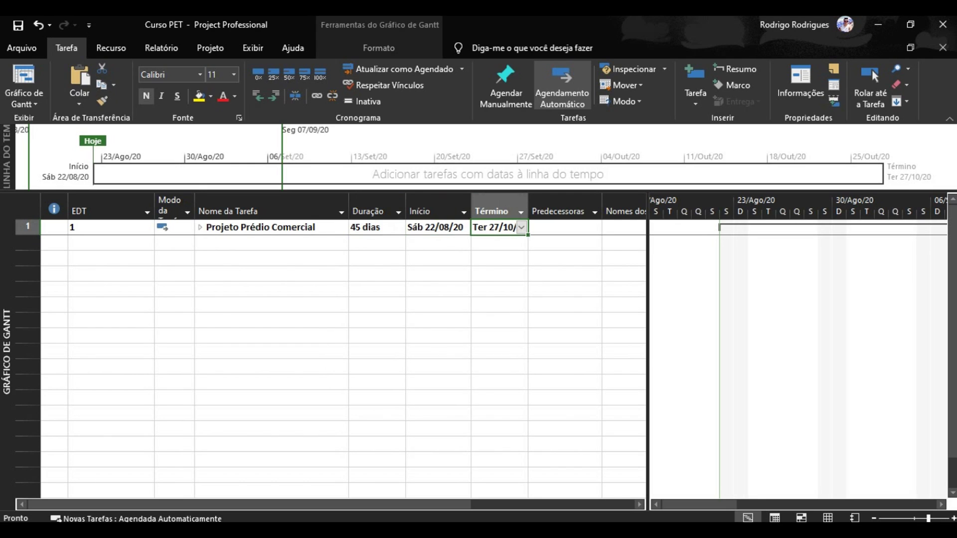
pyautogui.click(435, 227)
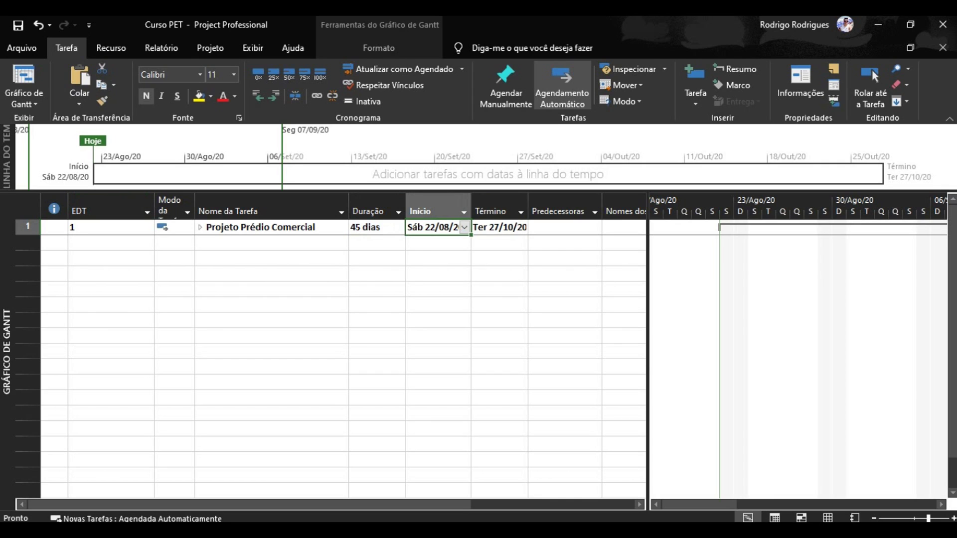
pyautogui.click(200, 227)
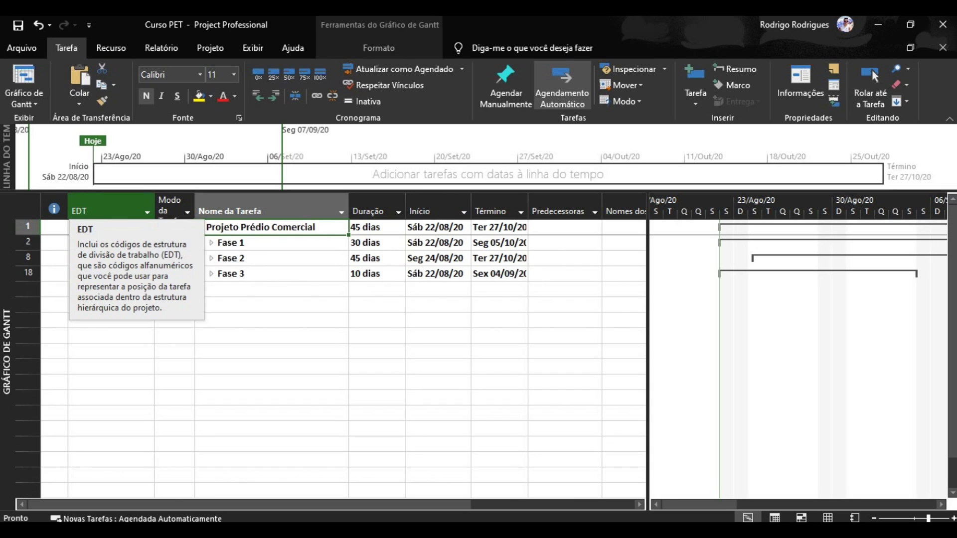
pyautogui.press('Return')
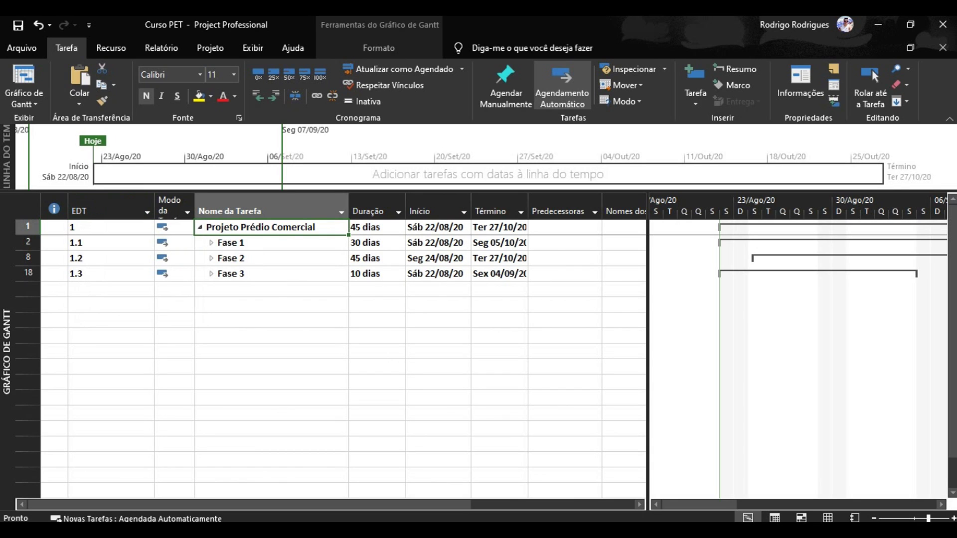
# - Expand Fase 1, Fase 2 and Fase 3 to show their subtasks
pyautogui.click(271, 243)
pyautogui.hotkey('alt', 'shift', '+')
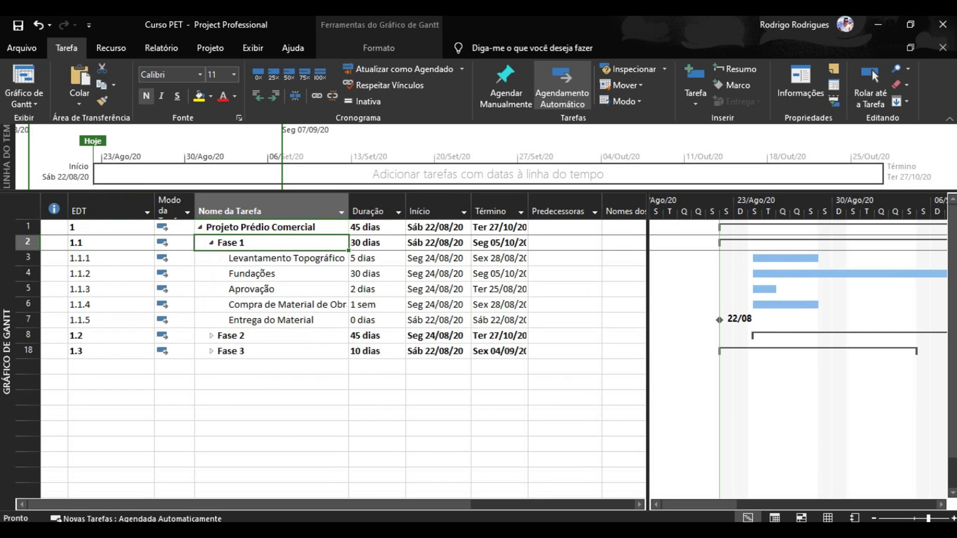
pyautogui.click(270, 335)
pyautogui.hotkey('alt', 'shift', '+')
pyautogui.scroll(-2, 331, 358)
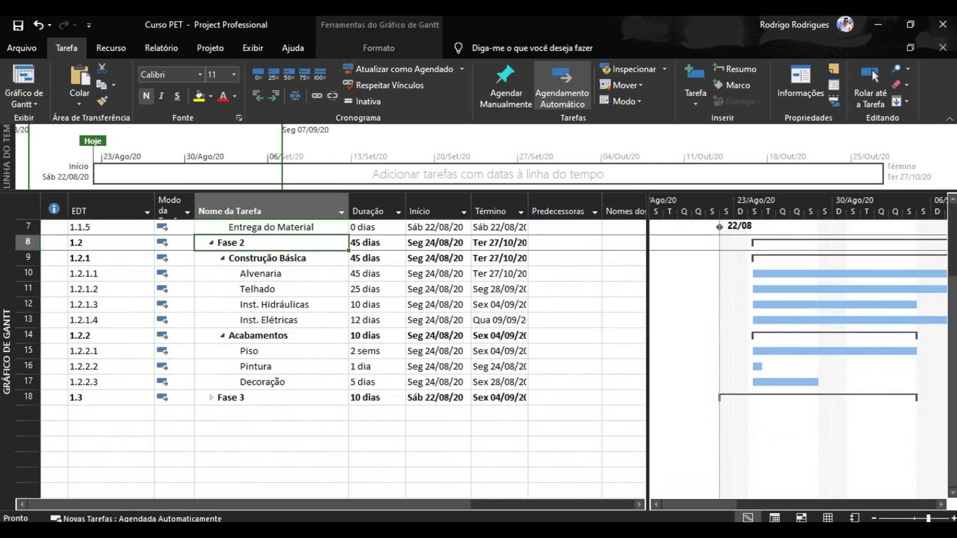
pyautogui.click(211, 397)
# - Collapse Acabamentos and Construção Básica to their summary rows, and expand Construção Básica back to its subtasks
pyautogui.click(271, 336)
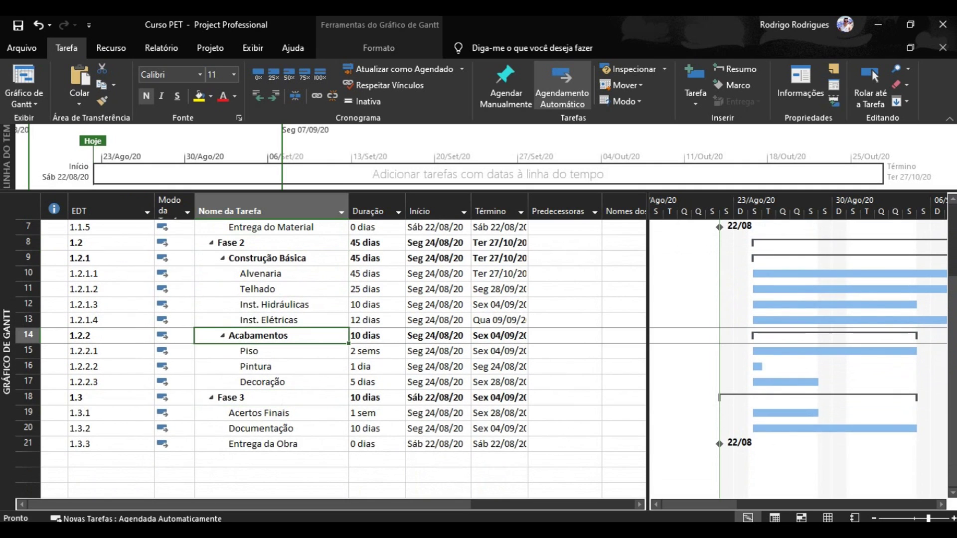
pyautogui.hotkey('alt', 'shift', '-')
pyautogui.click(271, 258)
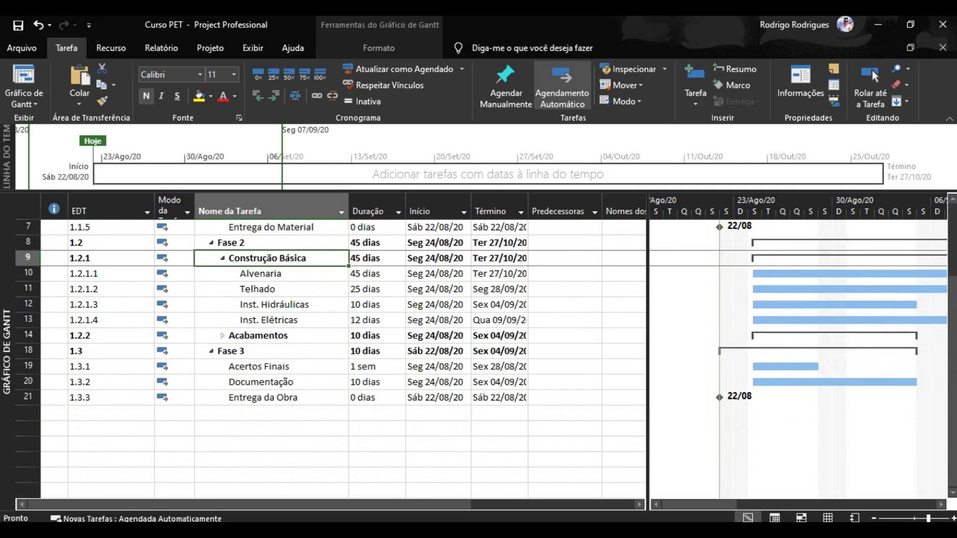
pyautogui.hotkey('alt', 'shift', '-')
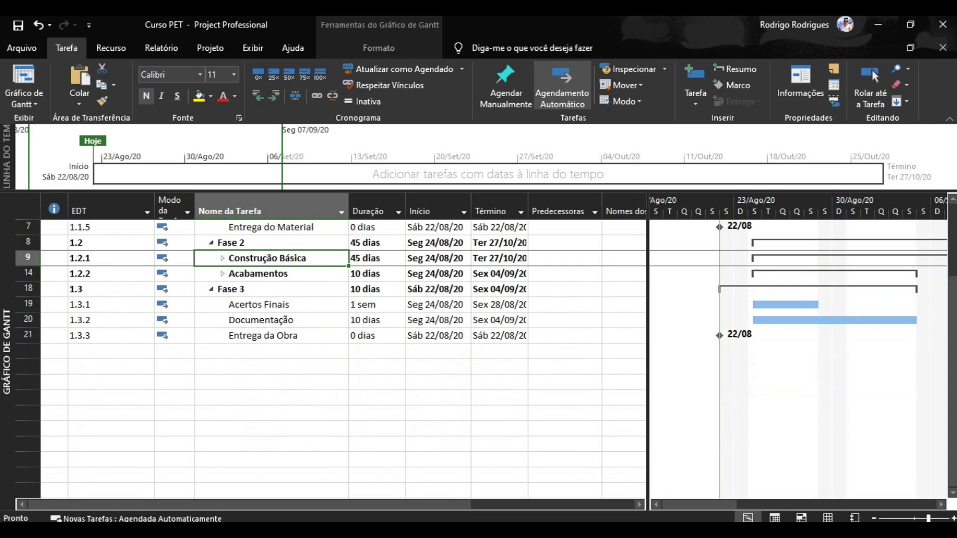
pyautogui.click(222, 258)
# - Fit the EDT column to its content, size Modo da Tarefa to a two-line heading, and slightly narrow the Duração column
pyautogui.doubleClick(155, 208)
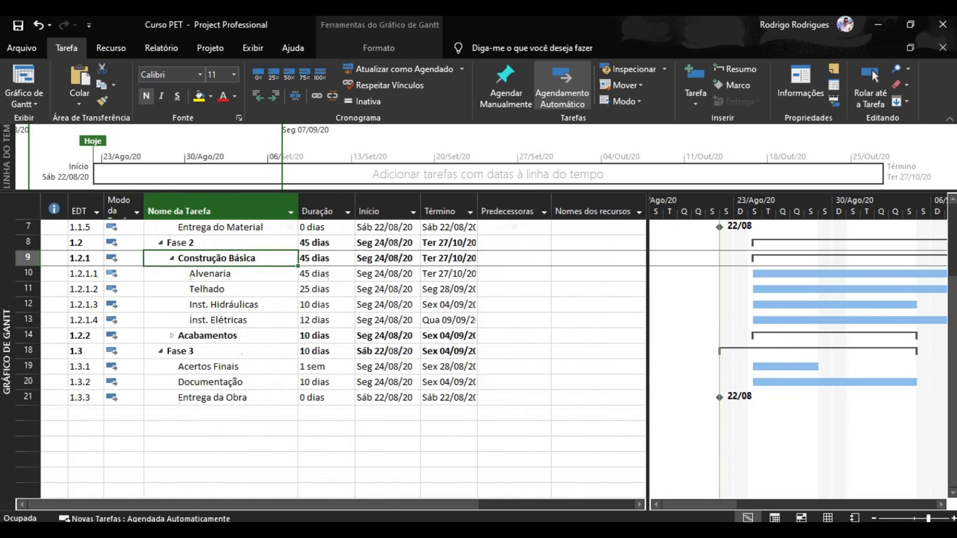
pyautogui.scroll(2, 330, 358)
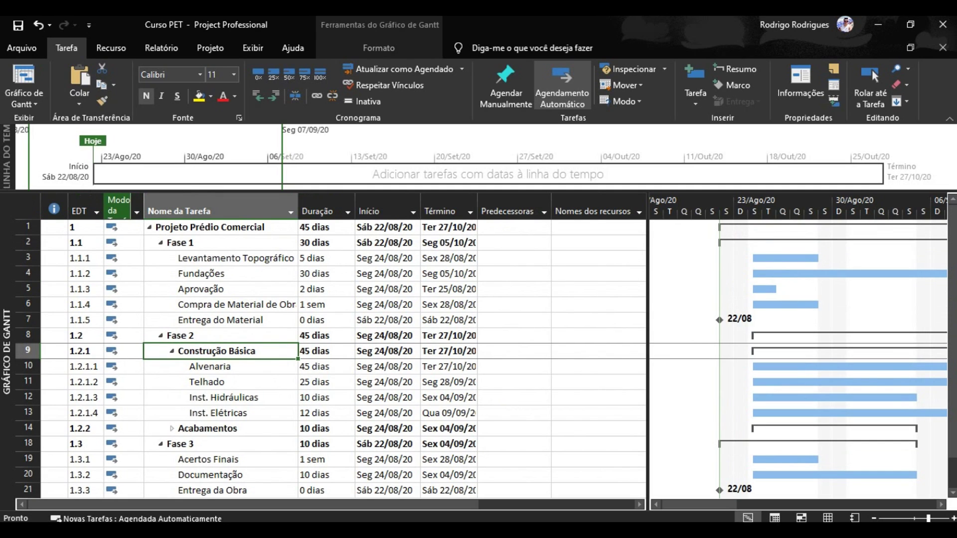
pyautogui.doubleClick(144, 211)
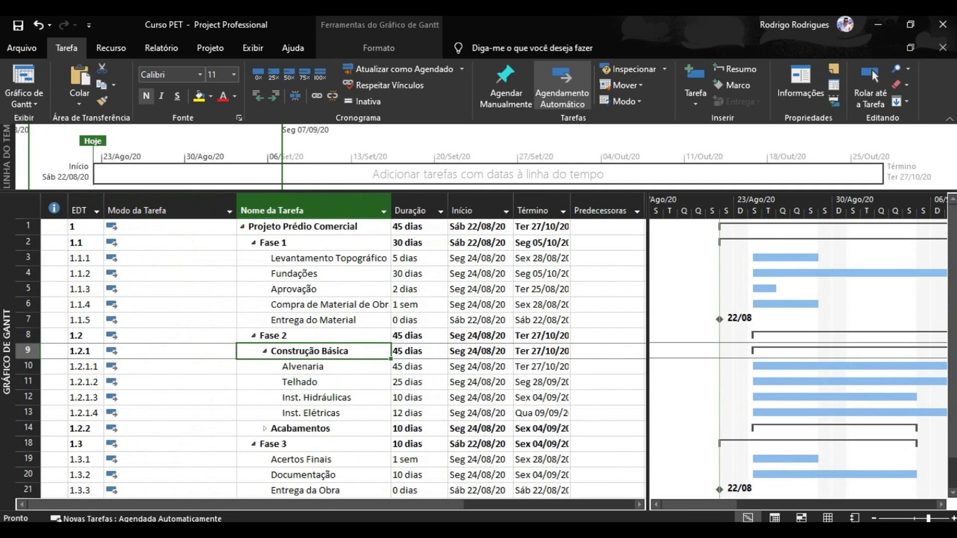
pyautogui.moveTo(236, 211); pyautogui.dragTo(156, 210)
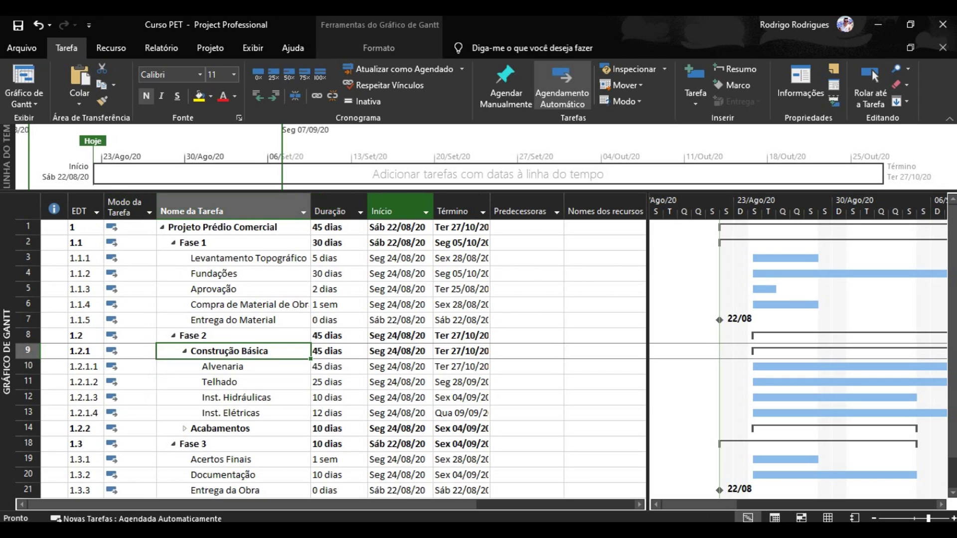
pyautogui.moveTo(367, 211); pyautogui.dragTo(363, 210)
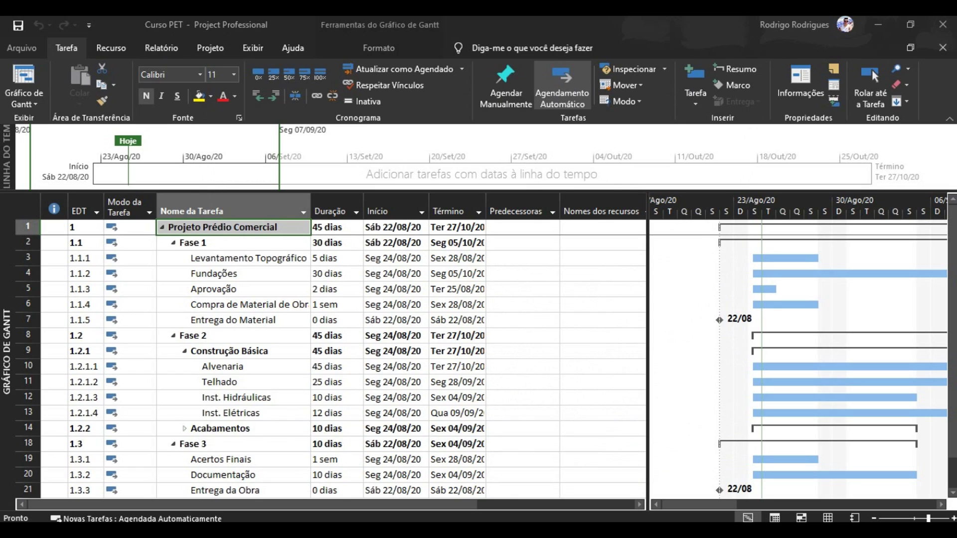
# - Examine the Predecessoras entries of the tasks in Fase 1 and Construção Básica
pyautogui.click(518, 227)
pyautogui.click(519, 242)
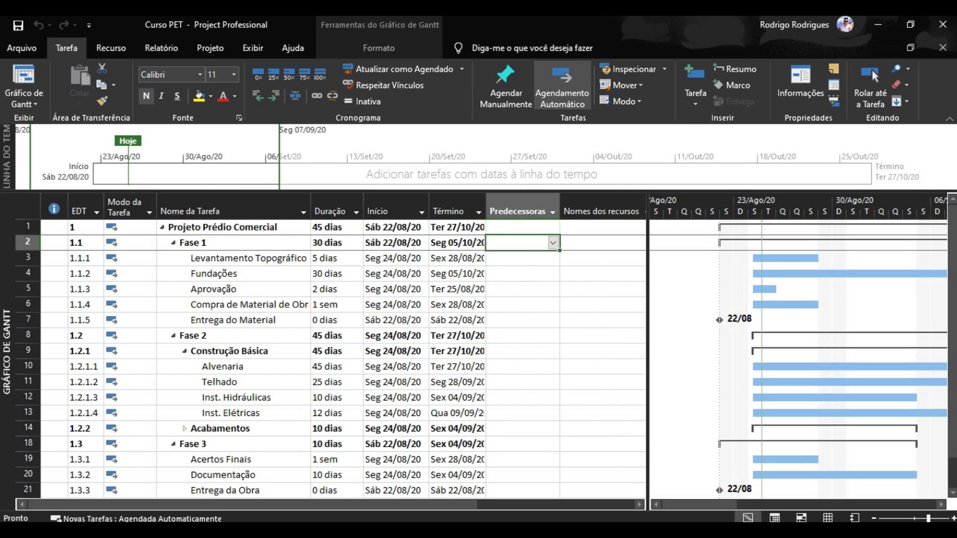
pyautogui.click(519, 274)
pyautogui.click(519, 242)
pyautogui.click(518, 289)
pyautogui.click(518, 242)
pyautogui.click(518, 258)
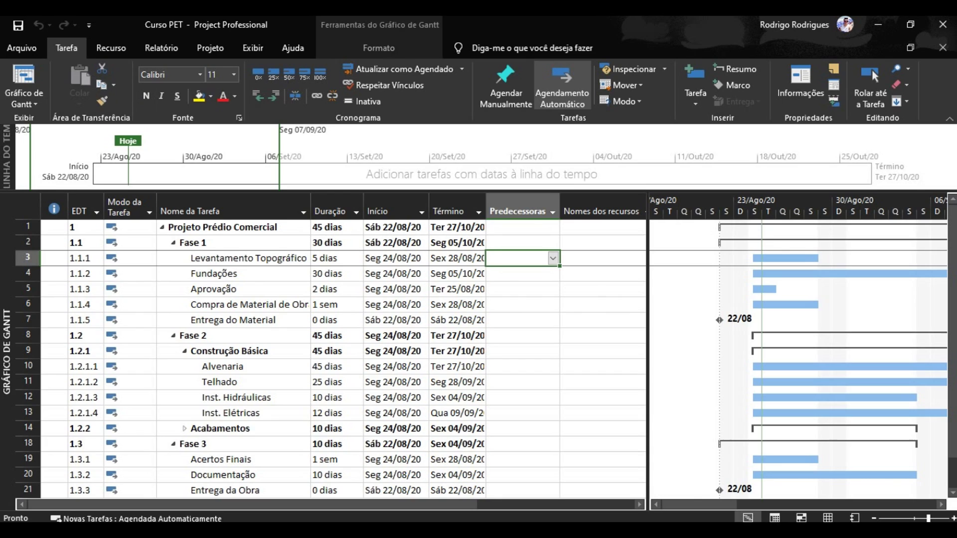
pyautogui.click(518, 351)
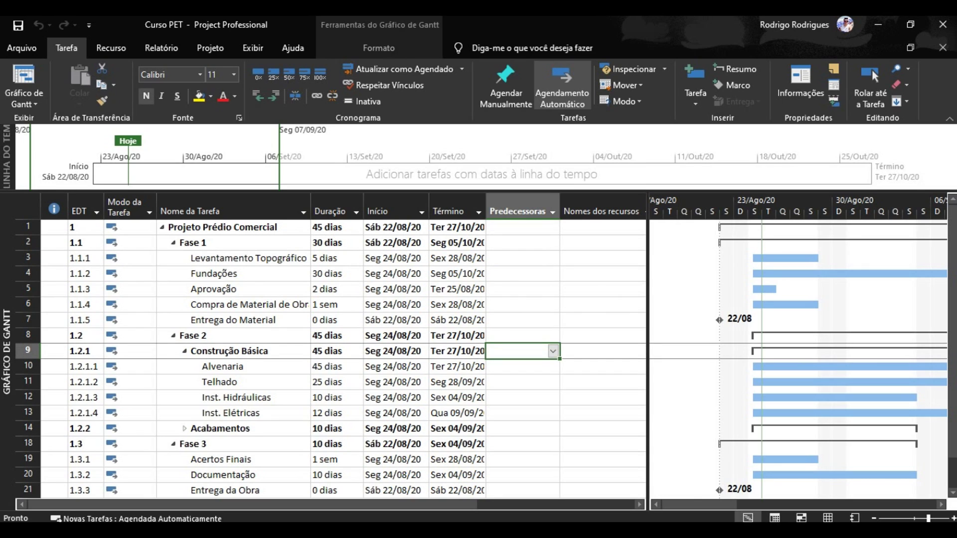
pyautogui.click(518, 366)
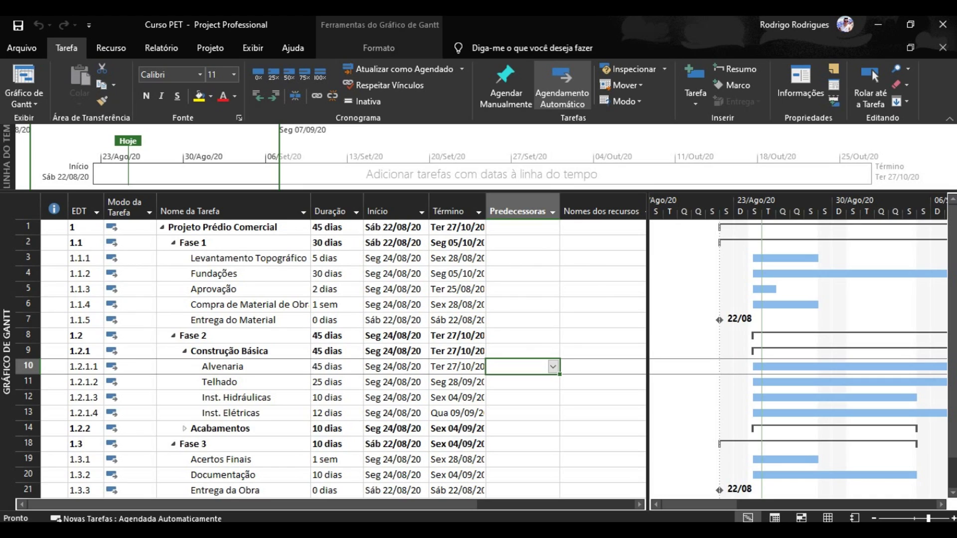
pyautogui.click(518, 320)
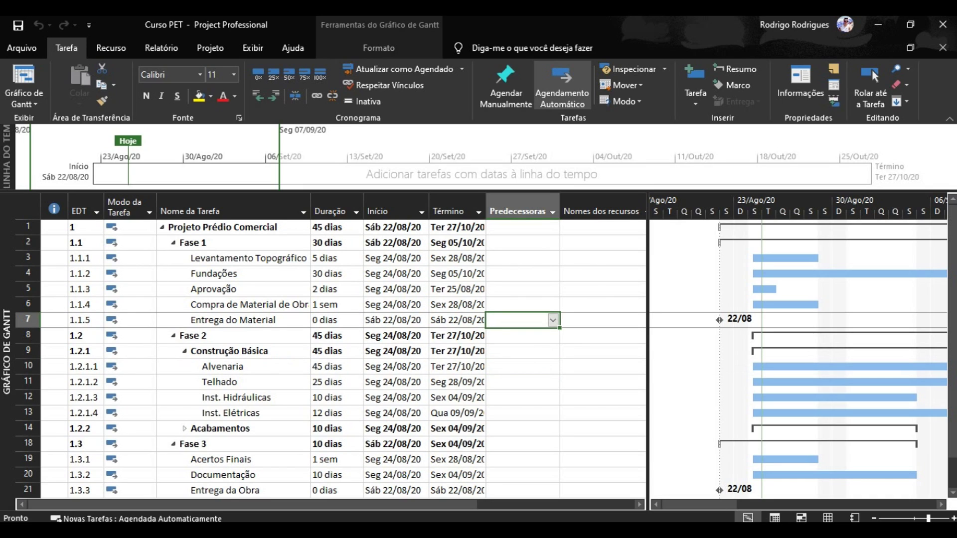
pyautogui.click(518, 305)
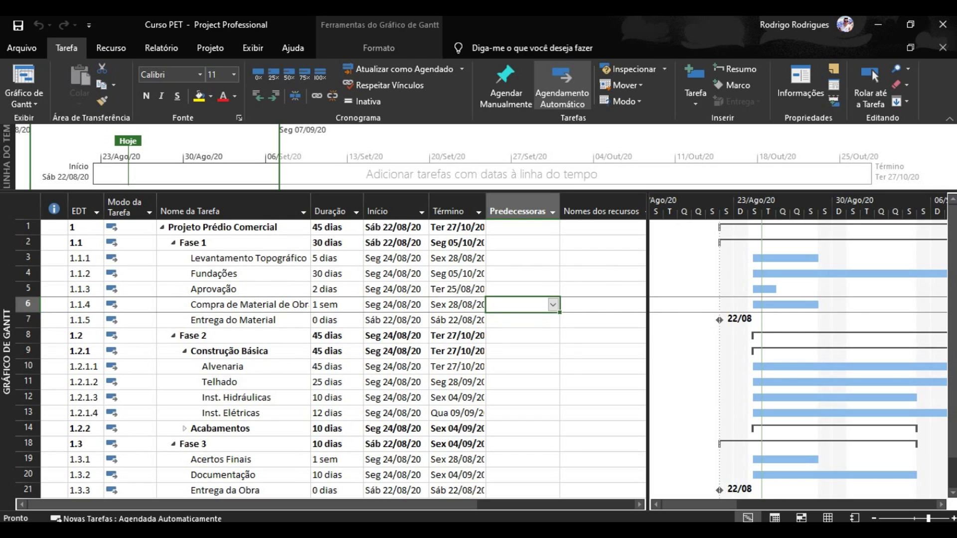
# - Set task 6, Compra de Material de Obra, as the predecessor of Entrega do Material
pyautogui.click(518, 320)
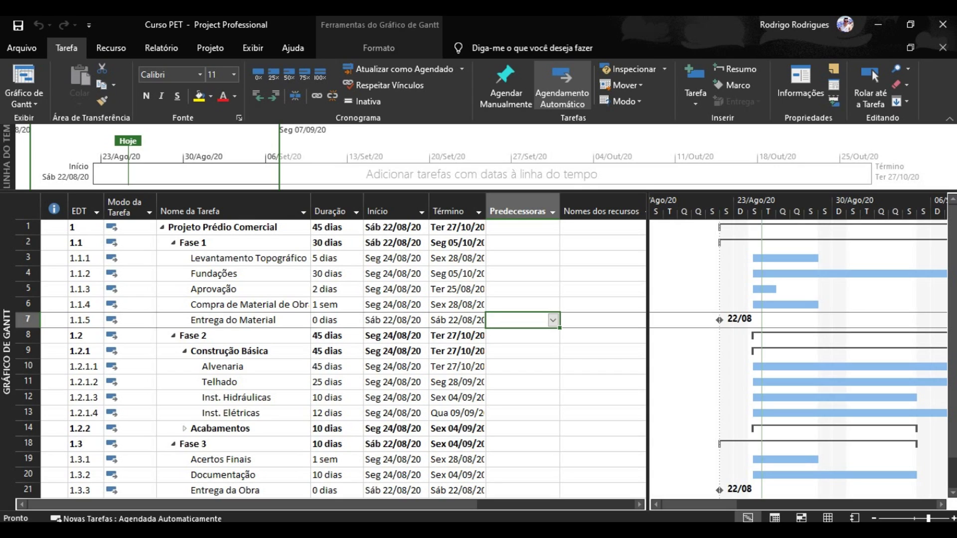
pyautogui.press('F2')
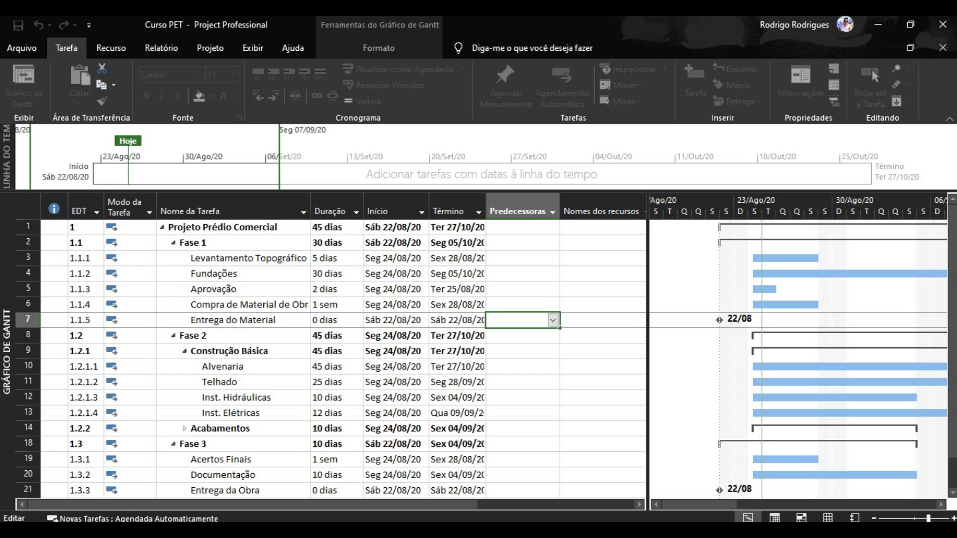
pyautogui.write('6')
pyautogui.press('Return')
# - Re-enter the predecessor of Entrega do Material as 6TI, the explicit finish-to-start form
pyautogui.press('Up')
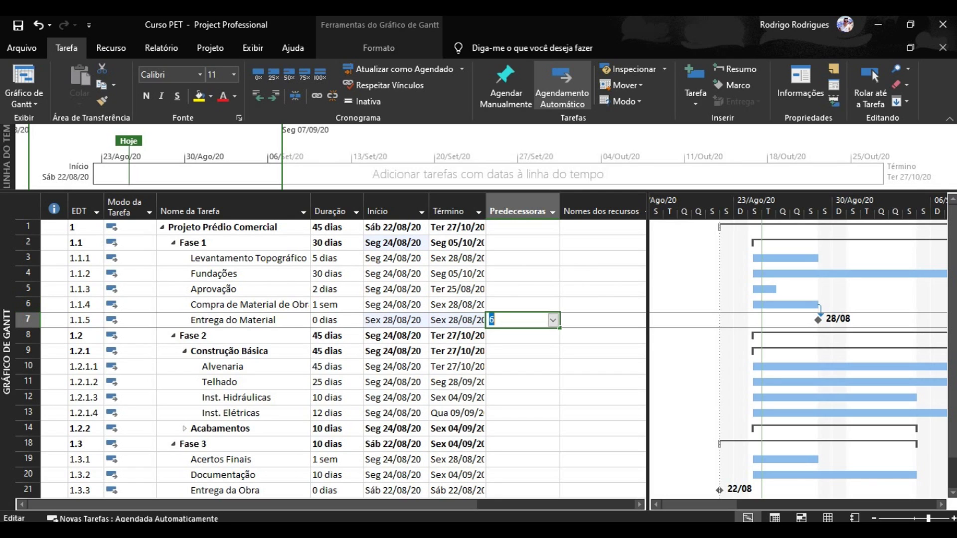
pyautogui.press('capslock')
pyautogui.write('TI')
pyautogui.press('capslock')
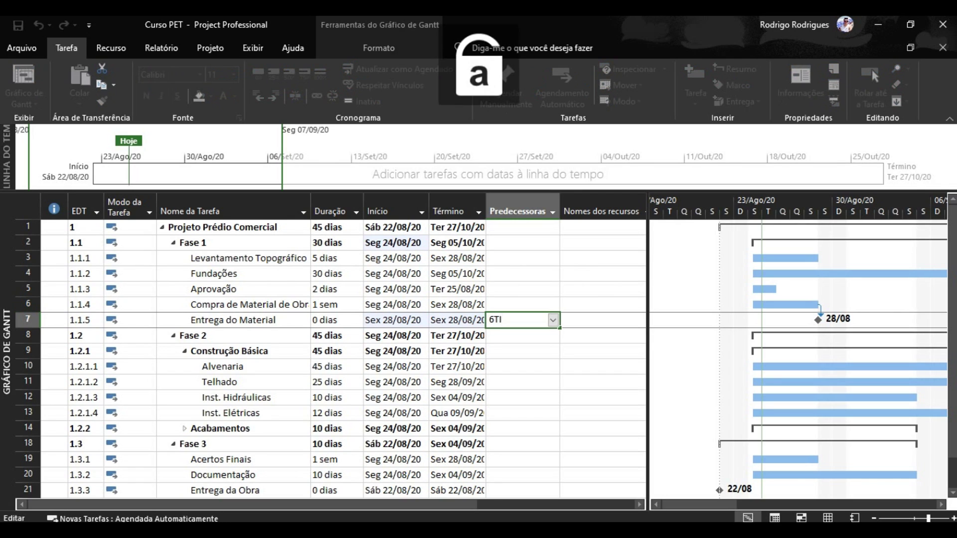
pyautogui.press('Return')
pyautogui.click(518, 321)
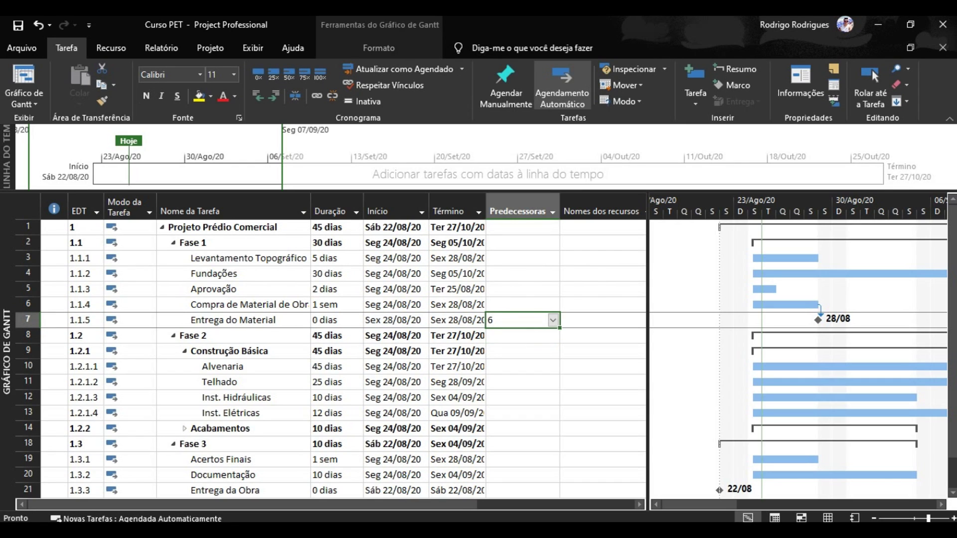
pyautogui.press('F2')
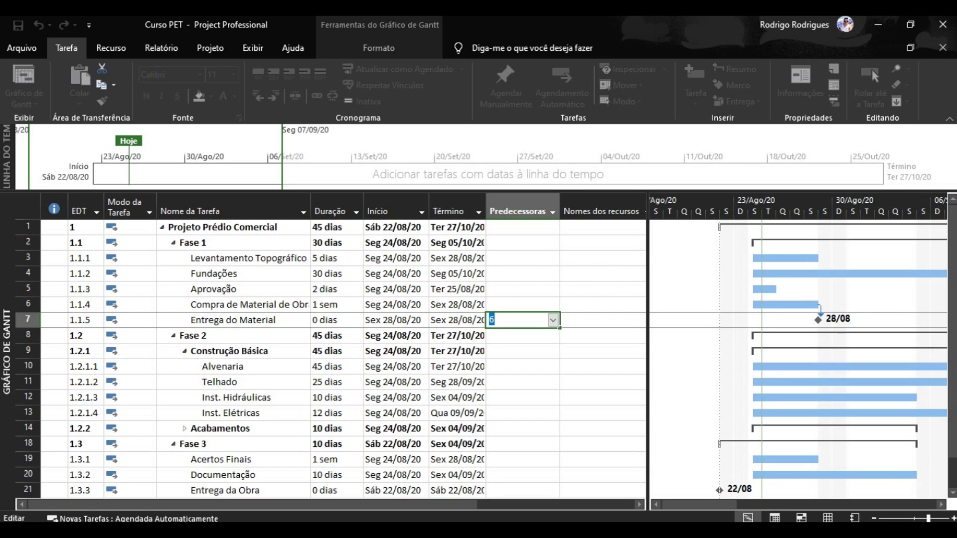
pyautogui.press('Return')
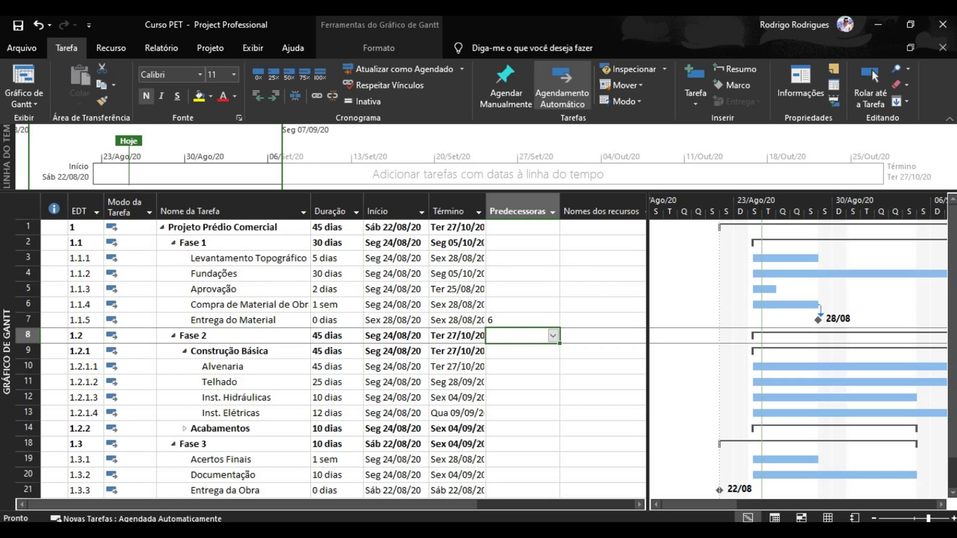
# - Link Alvenaria to Aprovação start-to-start by setting its predecessor to 5II
pyautogui.press('F2')
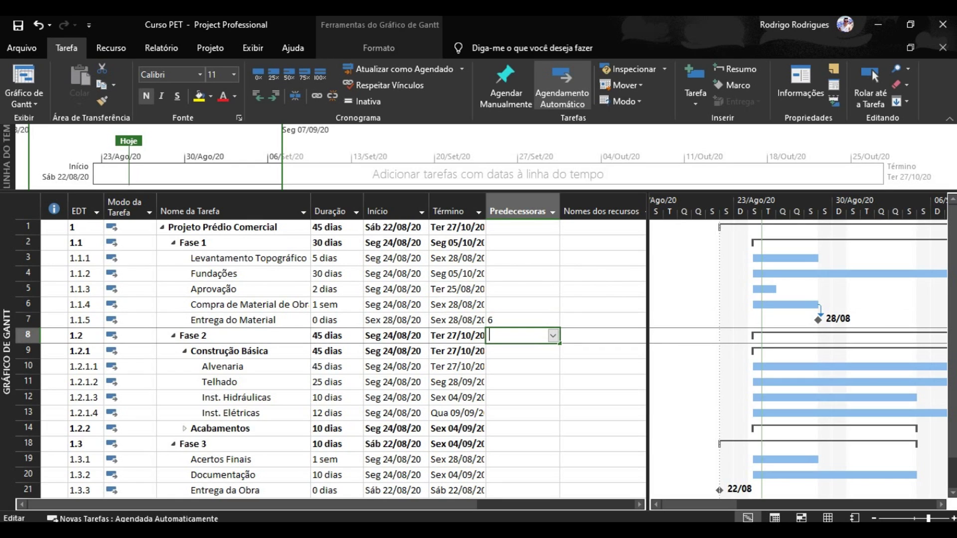
pyautogui.click(518, 367)
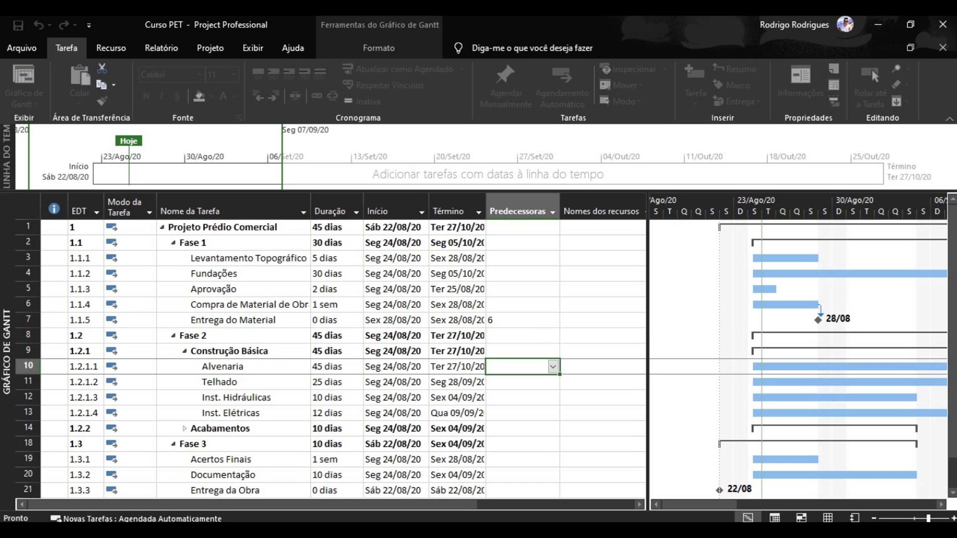
pyautogui.press('F2')
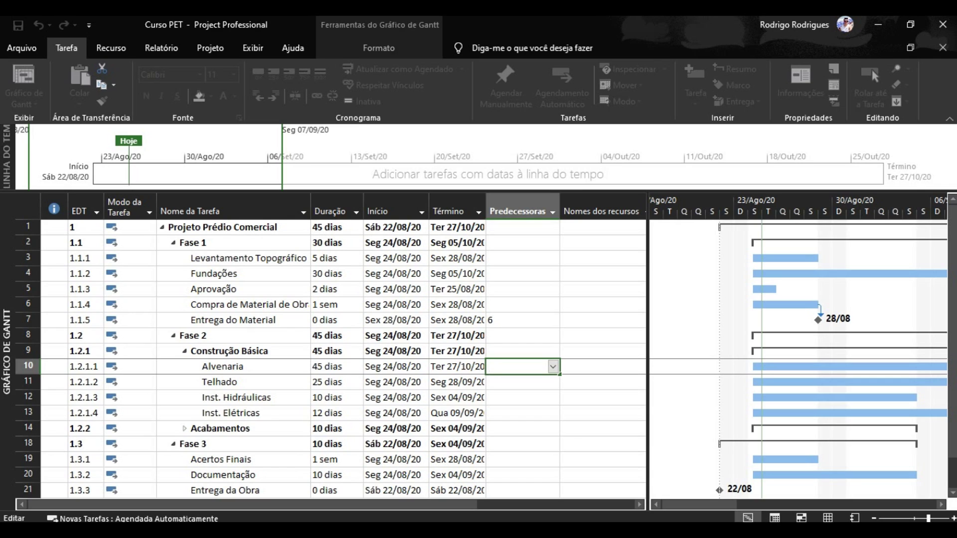
pyautogui.write('5;')
pyautogui.write('I')
pyautogui.press('Return')
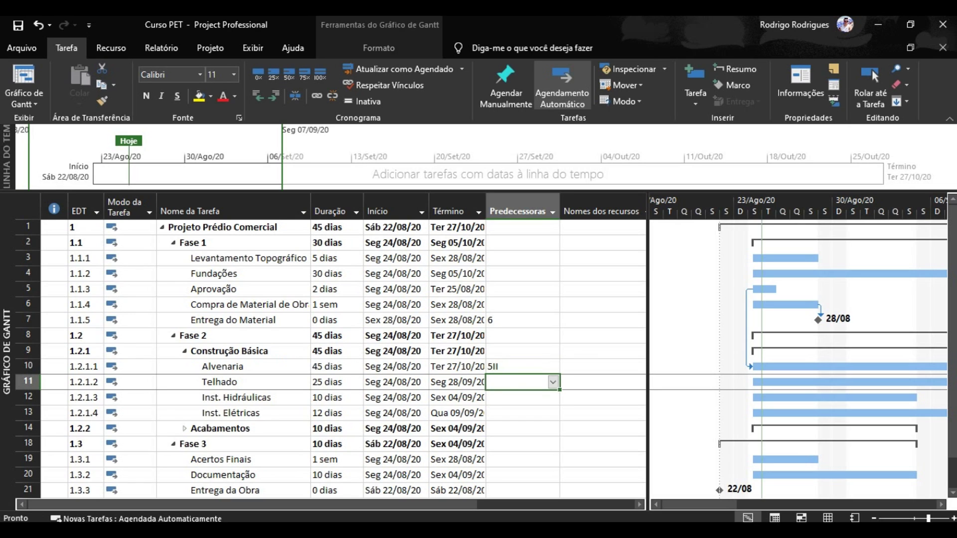
# - Change Alvenaria's predecessor to the finish-to-finish link 5TT and inspect the link line along the Gantt chart
pyautogui.click(519, 366)
pyautogui.write('5TT')
pyautogui.press('Return')
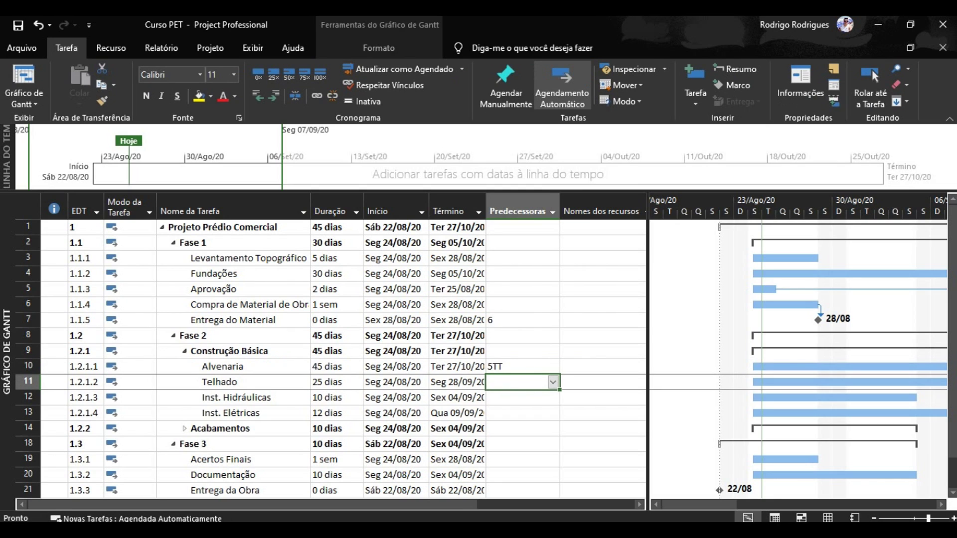
pyautogui.moveTo(699, 504); pyautogui.dragTo(822, 504)
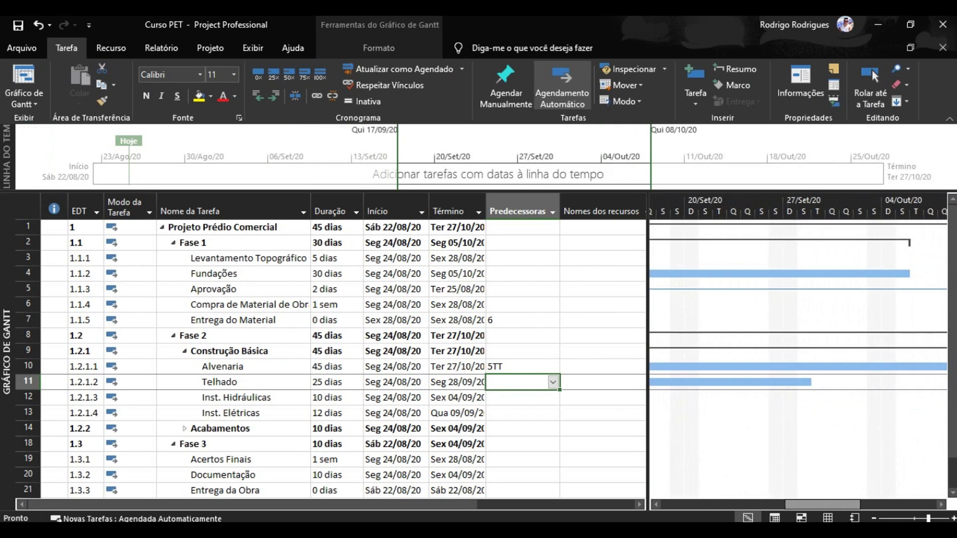
pyautogui.hscroll(10, 797, 349)
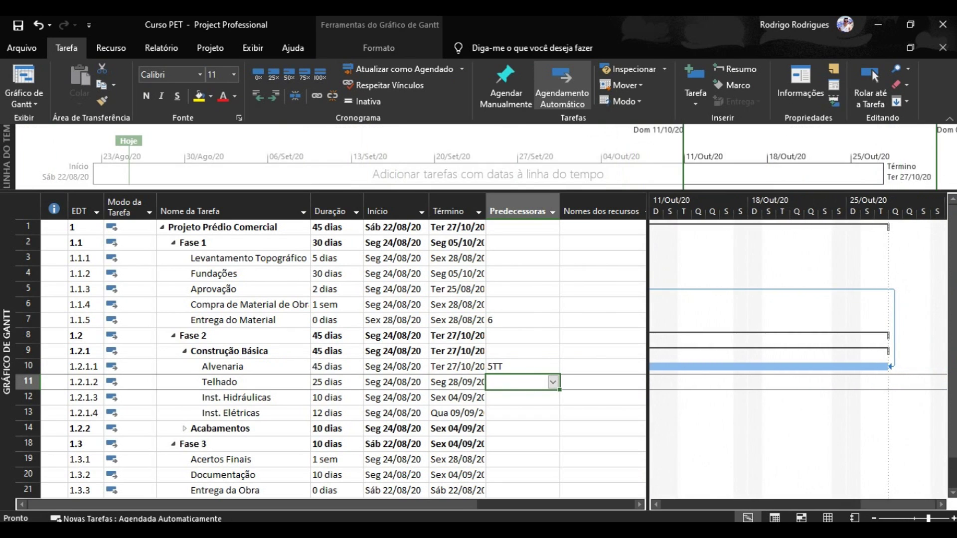
pyautogui.moveTo(898, 504); pyautogui.dragTo(797, 504)
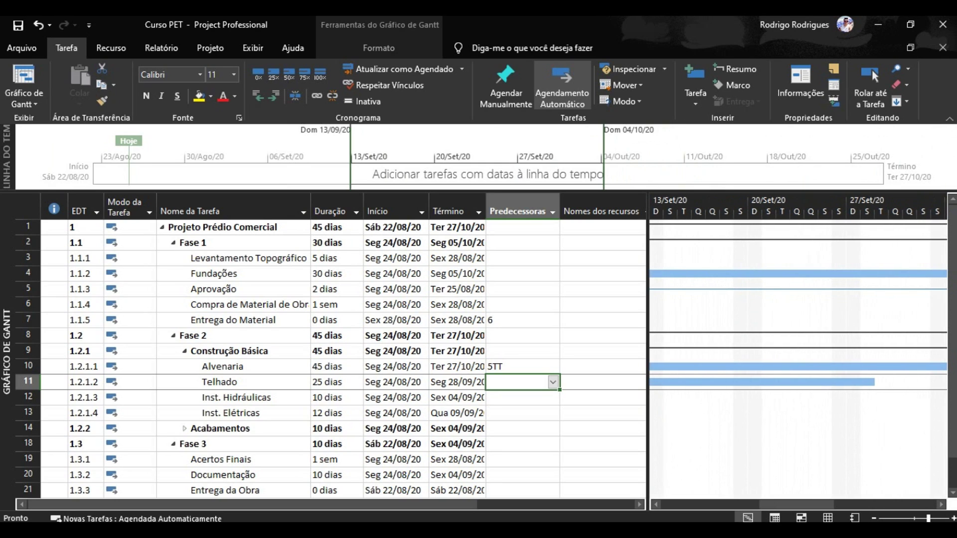
# - Clear the predecessor of Alvenaria
pyautogui.click(519, 366)
pyautogui.press('Delete')
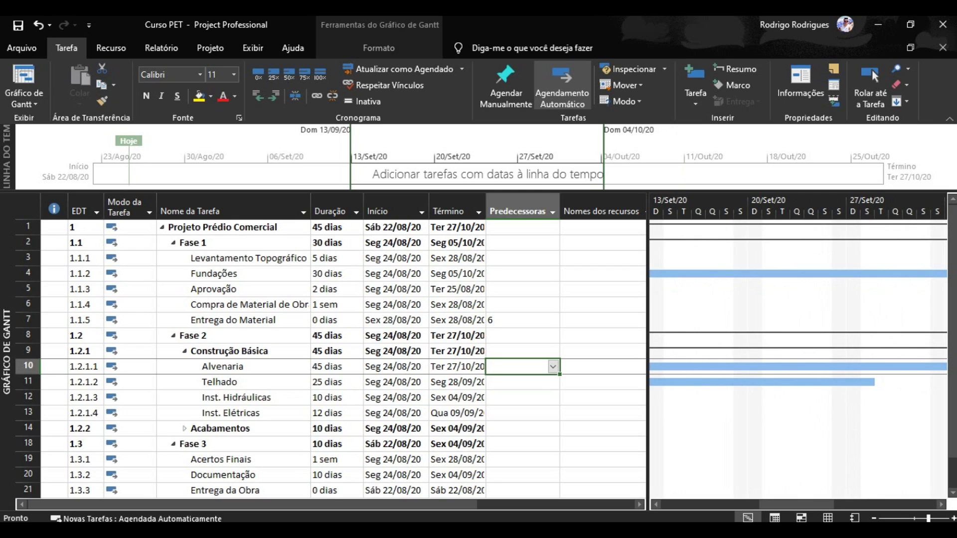
# - Clear the predecessor of Entrega do Material
pyautogui.click(518, 320)
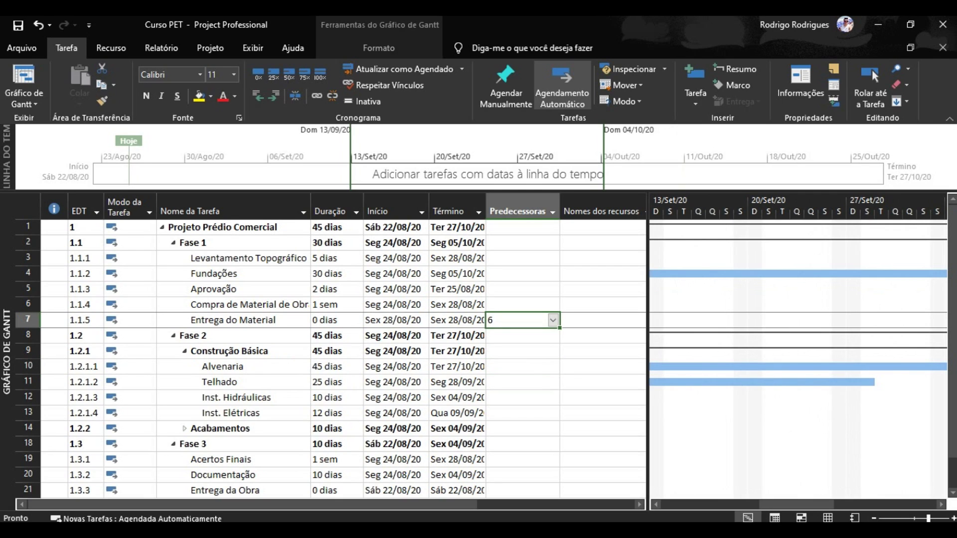
pyautogui.click(518, 320)
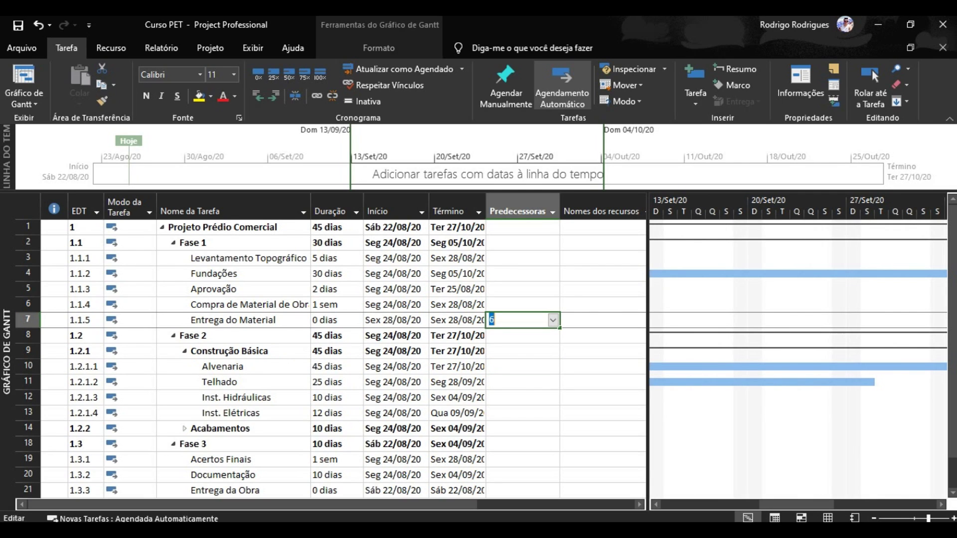
pyautogui.click(496, 320)
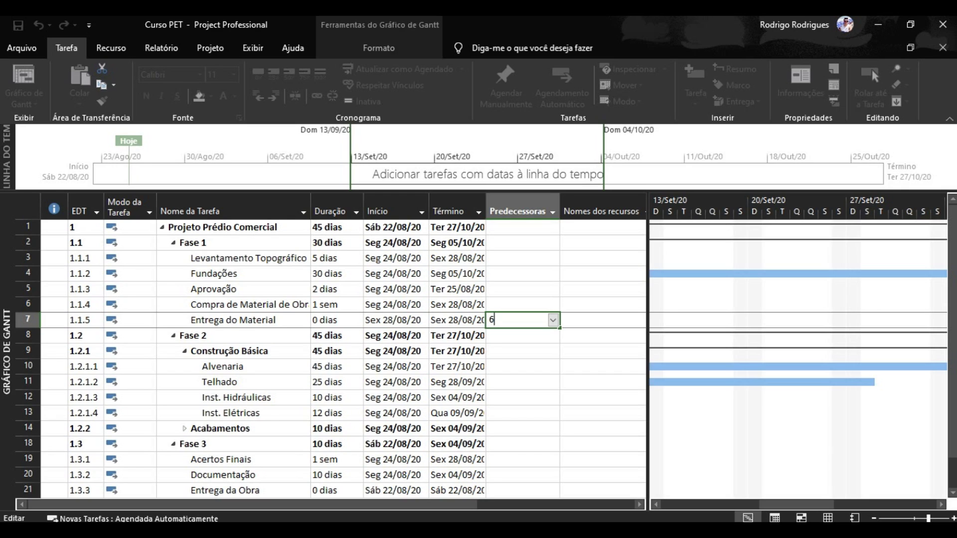
pyautogui.press('BackSpace')
pyautogui.press('Return')
pyautogui.click(519, 320)
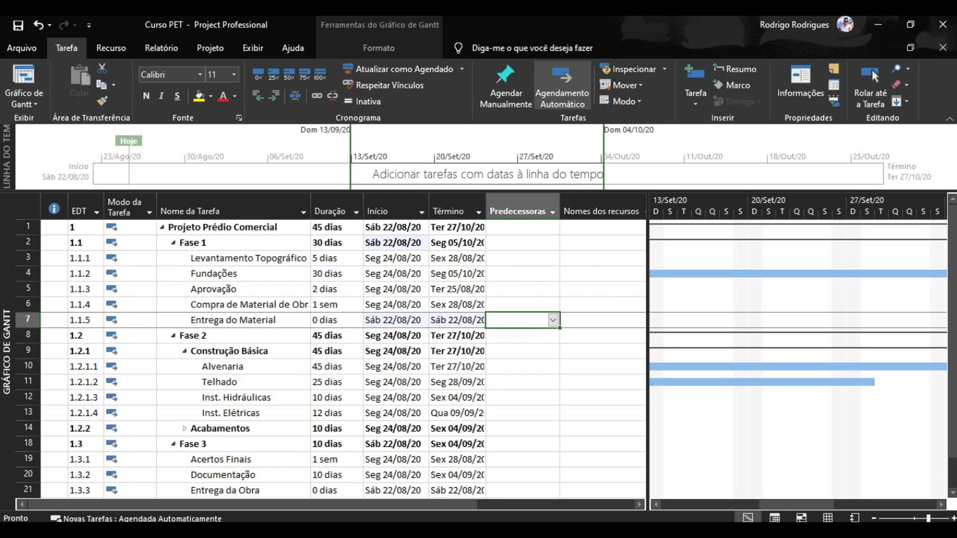
pyautogui.press('F2')
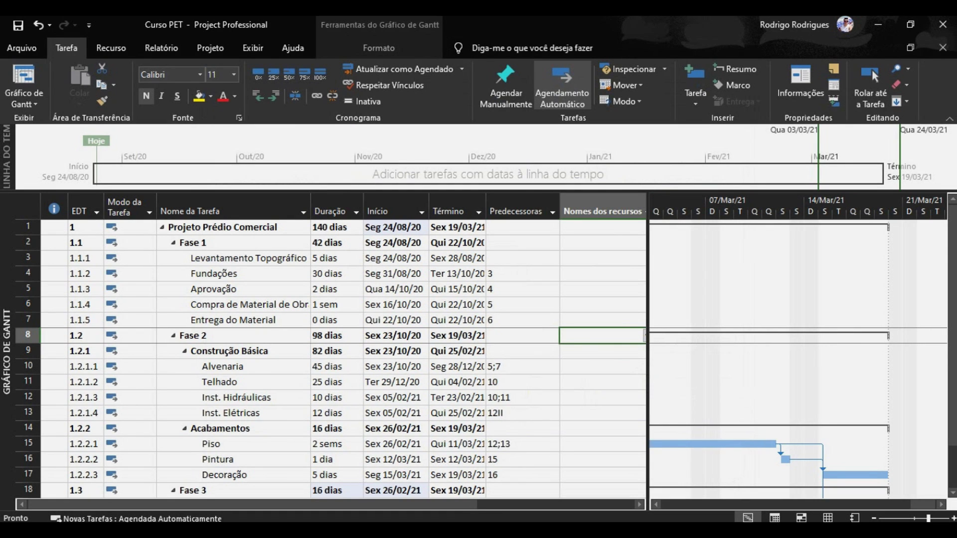
# - Review the completed predecessor list, examining the links of Acertos Finais, Documentação and Entrega da Obra in Fase 3
pyautogui.scroll(-3, 329, 359)
pyautogui.scroll(3, 329, 359)
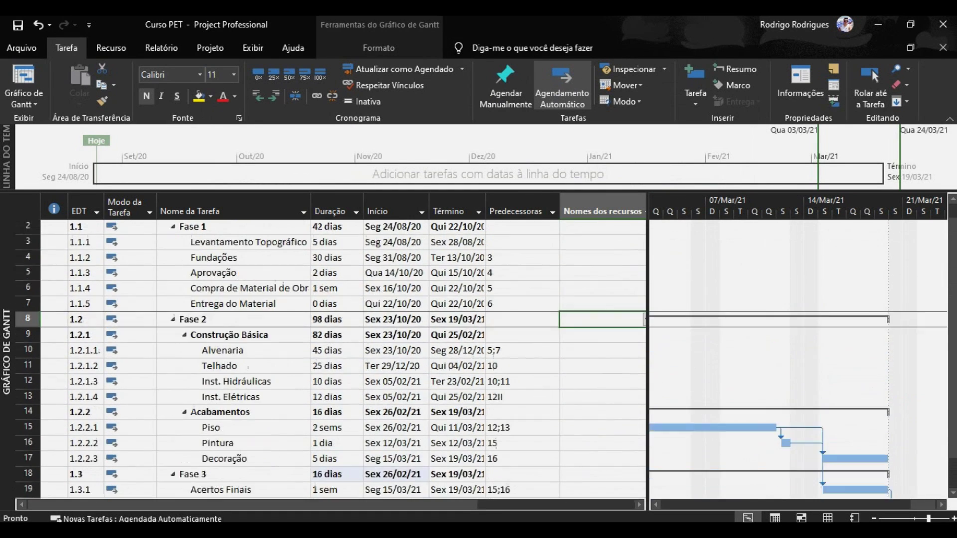
pyautogui.scroll(-2, 329, 359)
pyautogui.scroll(2, 329, 359)
pyautogui.scroll(-2, 329, 359)
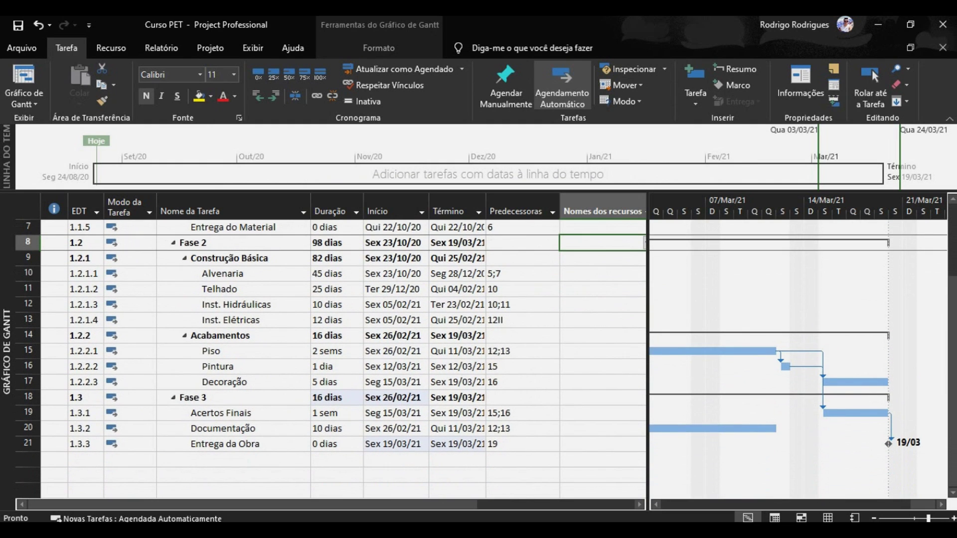
pyautogui.click(518, 444)
pyautogui.press('Up')
pyautogui.press('Up')
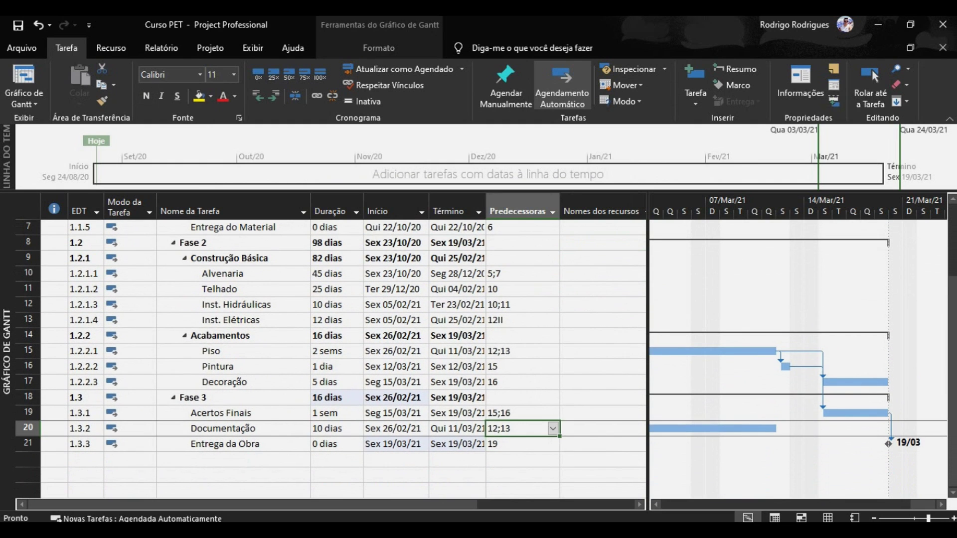
pyautogui.click(519, 443)
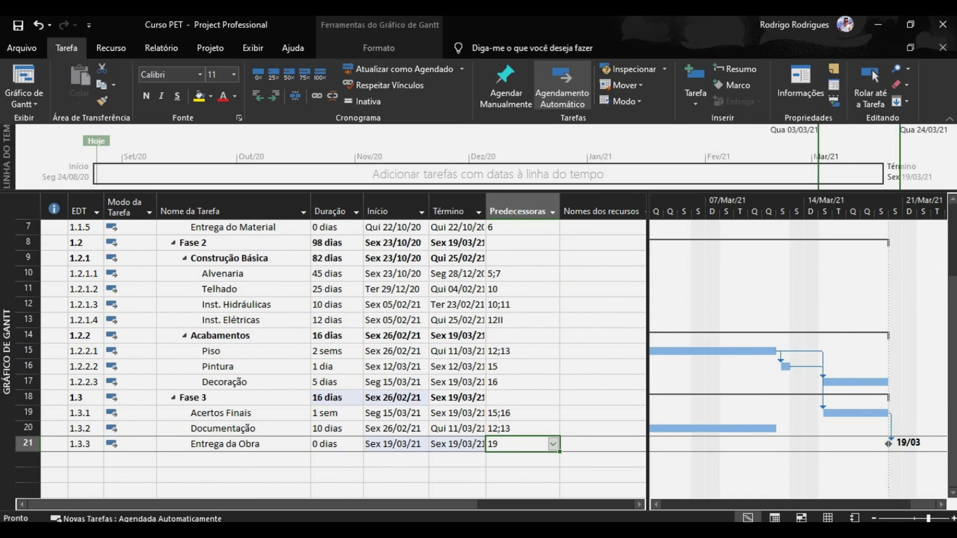
pyautogui.press('Up')
pyautogui.press('Up')
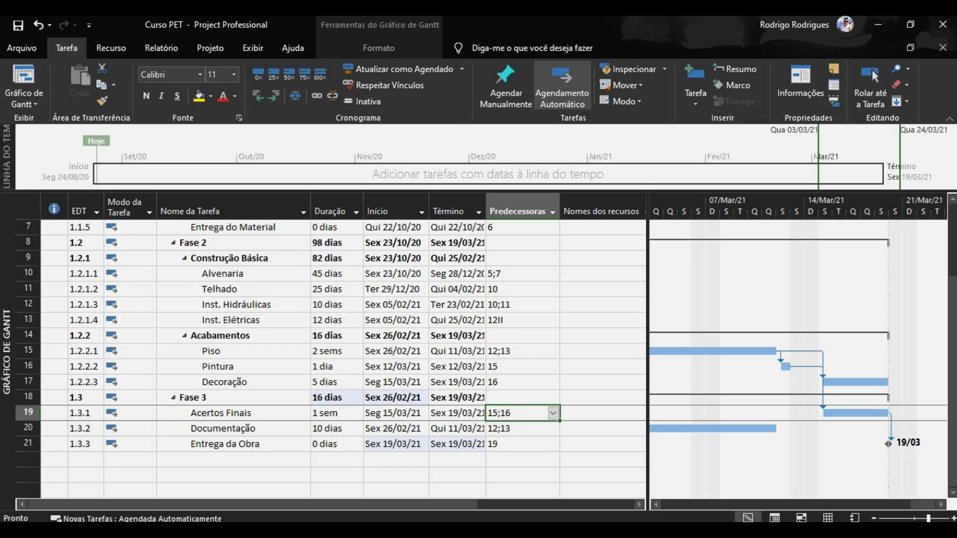
# - Examine the total duration of Projeto Prédio Comercial against the duration of Levantamento Topográfico
pyautogui.scroll(2, 329, 349)
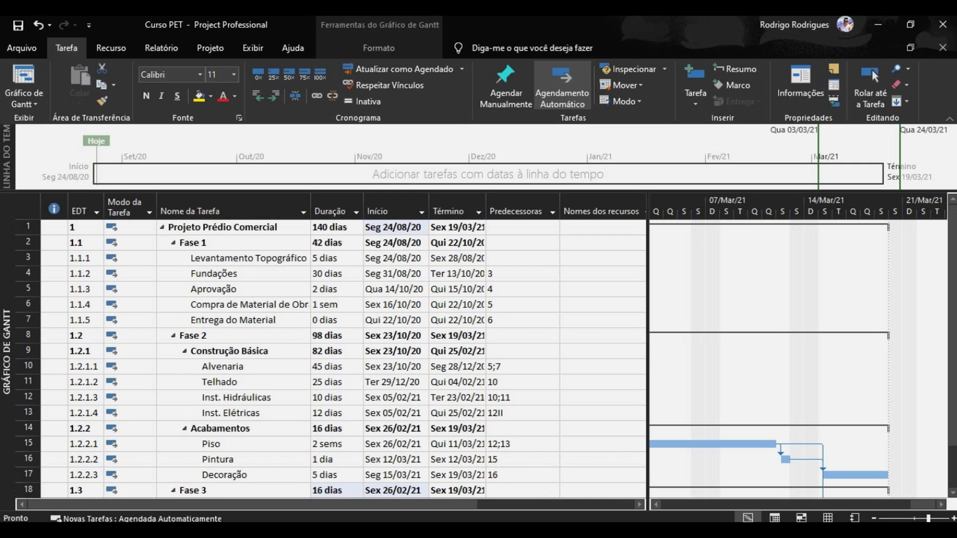
pyautogui.click(333, 227)
pyautogui.click(333, 259)
pyautogui.click(333, 228)
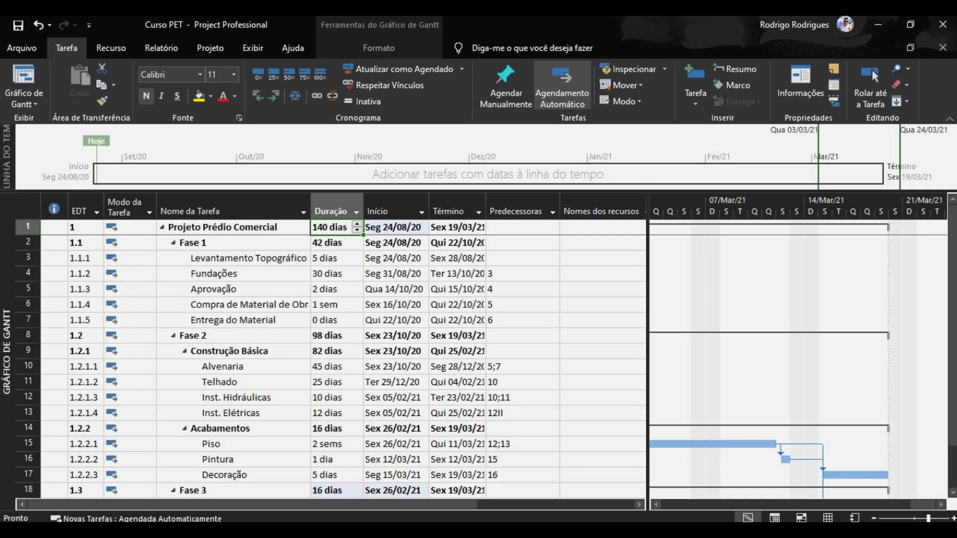
# - Compare the predecessors of Inst. Hidráulicas and Inst. Elétricas to examine the start-to-start link between them
pyautogui.click(523, 413)
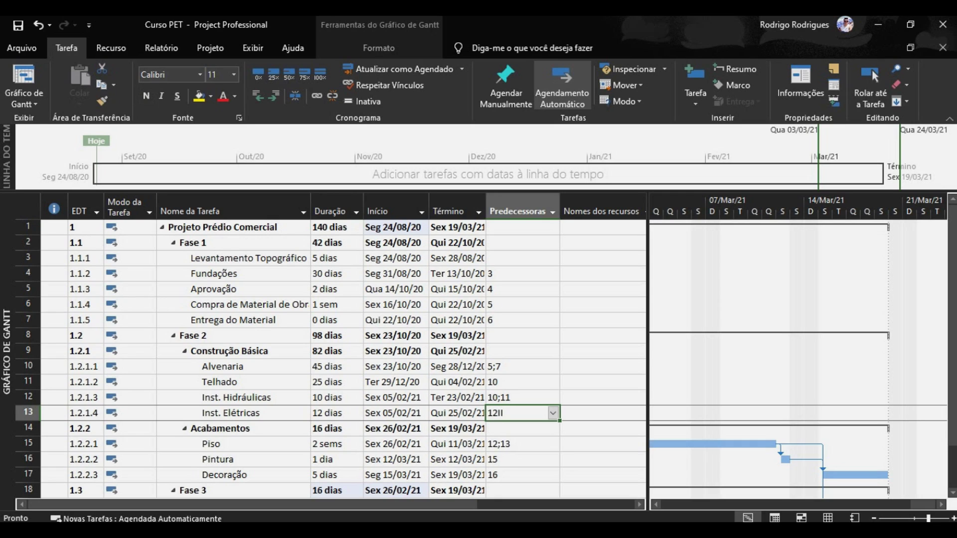
pyautogui.click(522, 397)
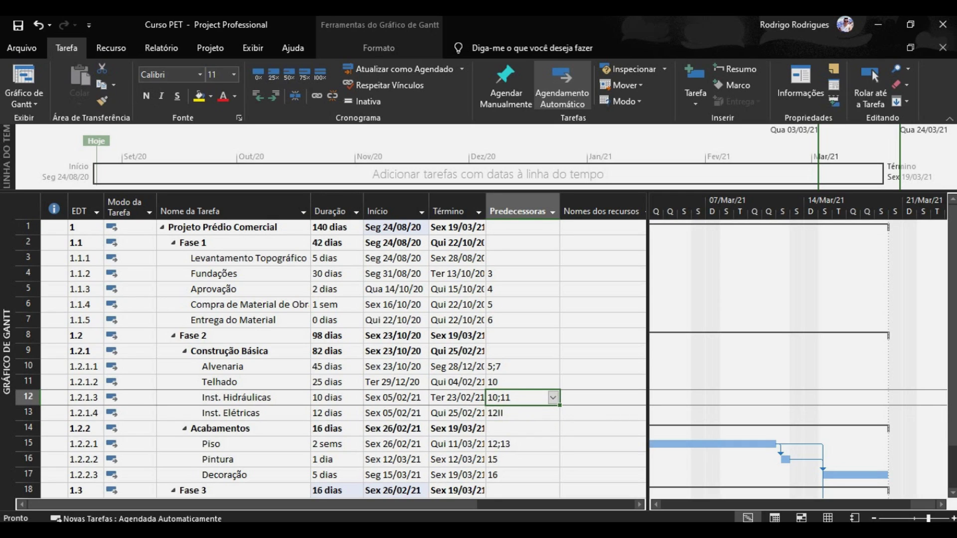
pyautogui.click(522, 413)
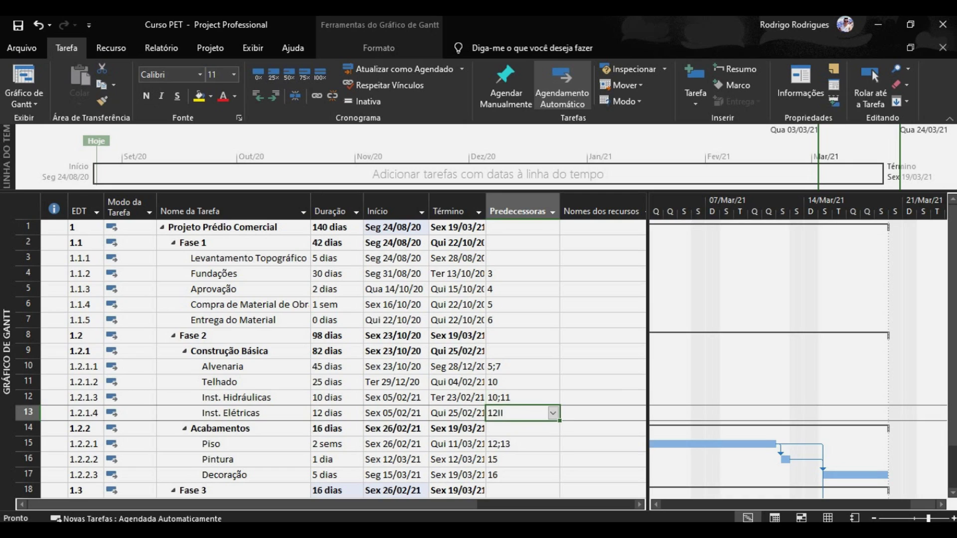
pyautogui.click(523, 398)
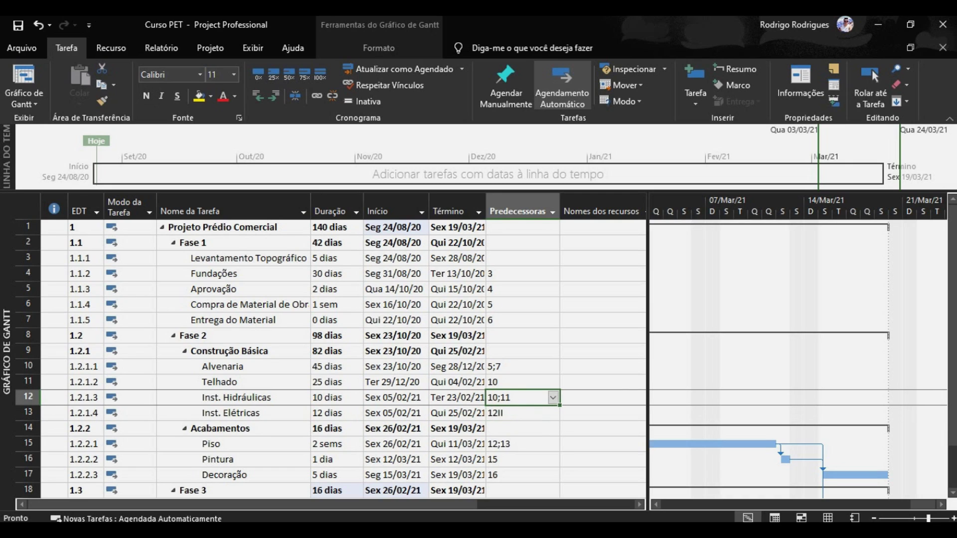
pyautogui.click(523, 413)
pyautogui.click(522, 397)
pyautogui.click(522, 413)
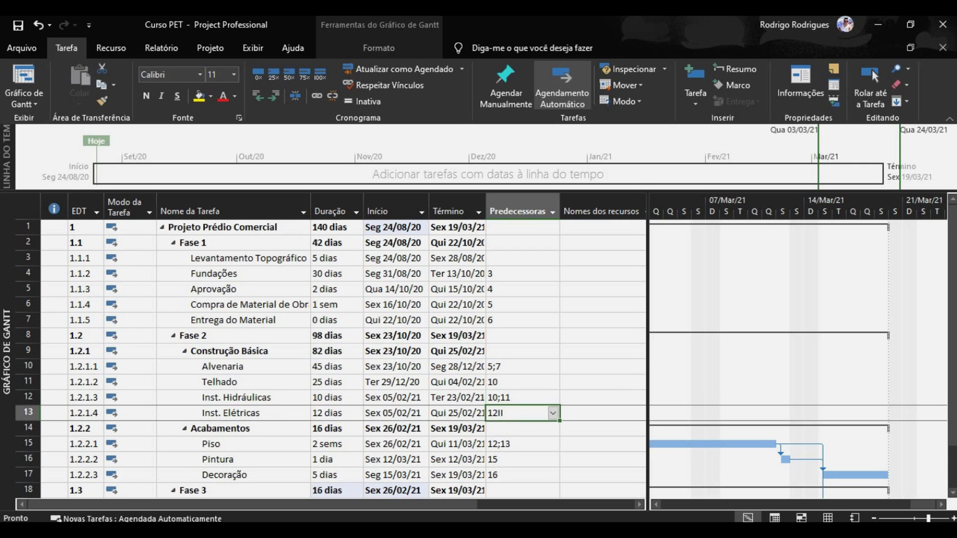
pyautogui.scroll(-1, 331, 359)
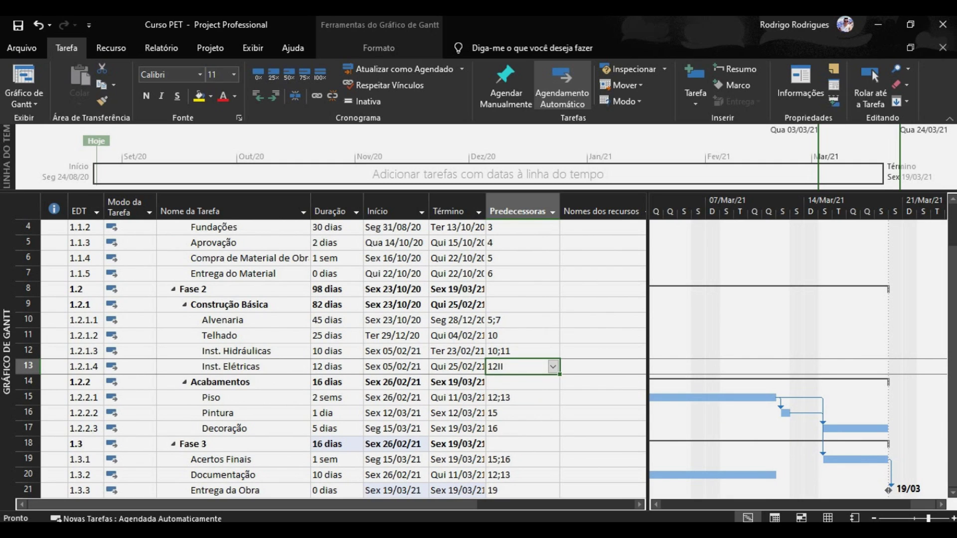
pyautogui.click(518, 351)
pyautogui.click(518, 366)
# - Examine Alvenaria's predecessors and trace them back to the Aprovação and Entrega do Material tasks
pyautogui.click(519, 320)
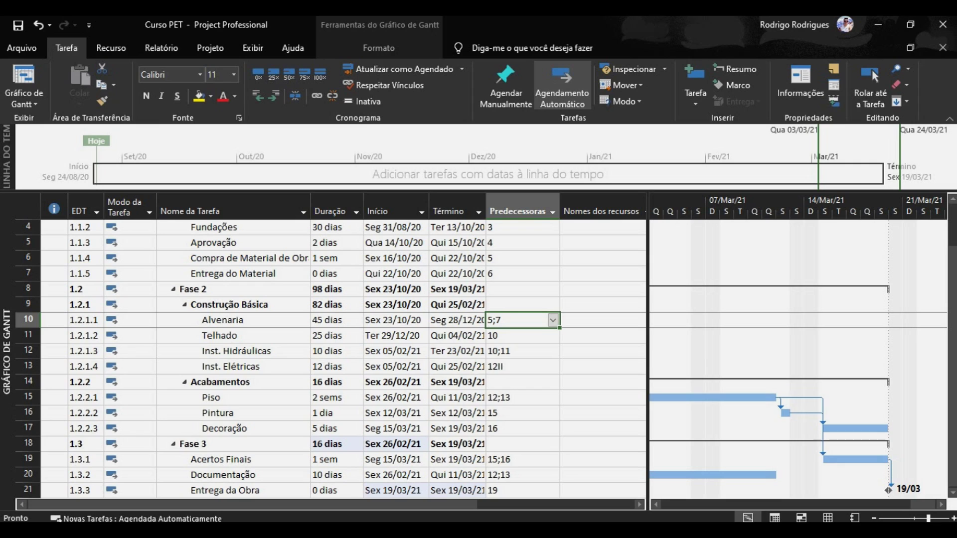
pyautogui.click(518, 243)
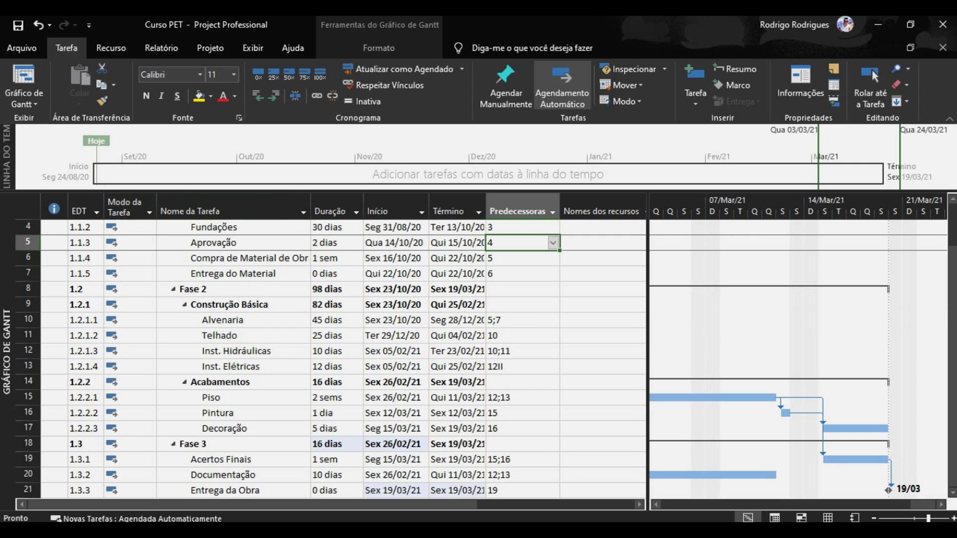
pyautogui.click(233, 274)
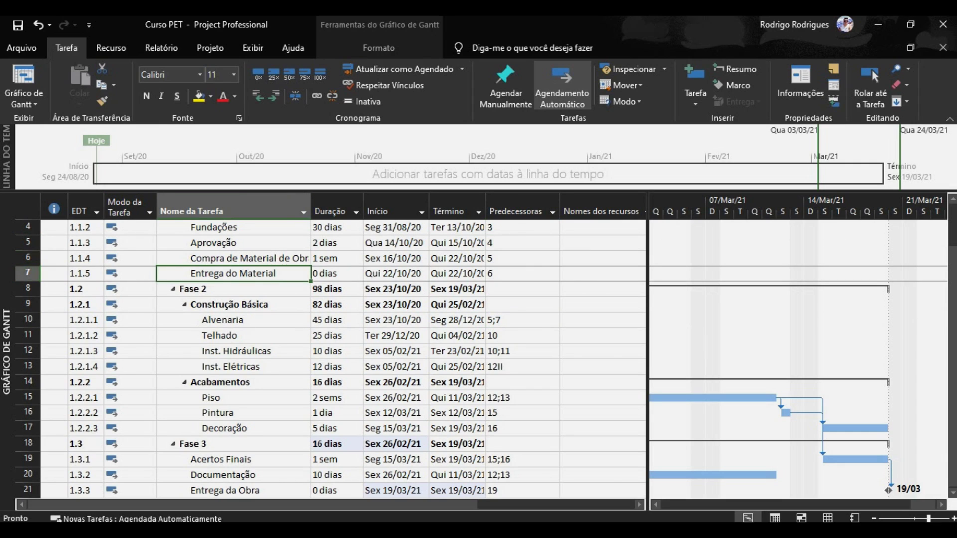